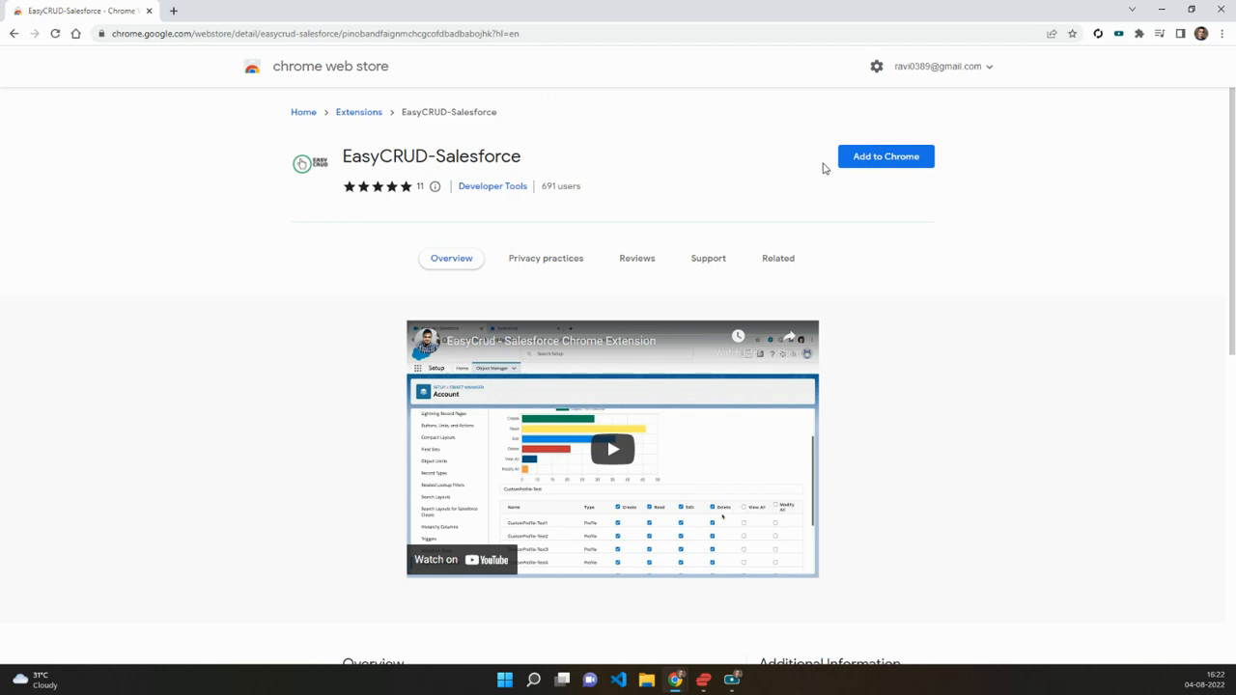
- Close the EasyCRUD-Salesforce web store window and open a new Chrome window
{"action": "left_click", "coordinate": [1221, 9]}
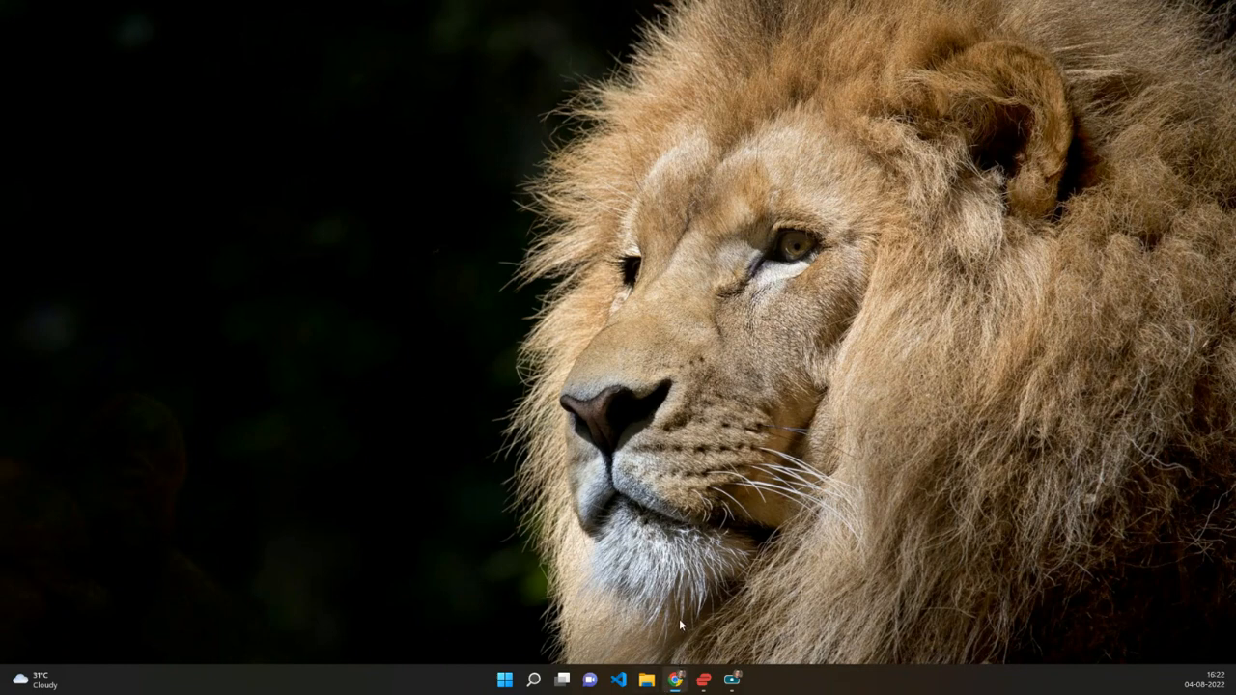
{"action": "mouse_move", "coordinate": [678, 681]}
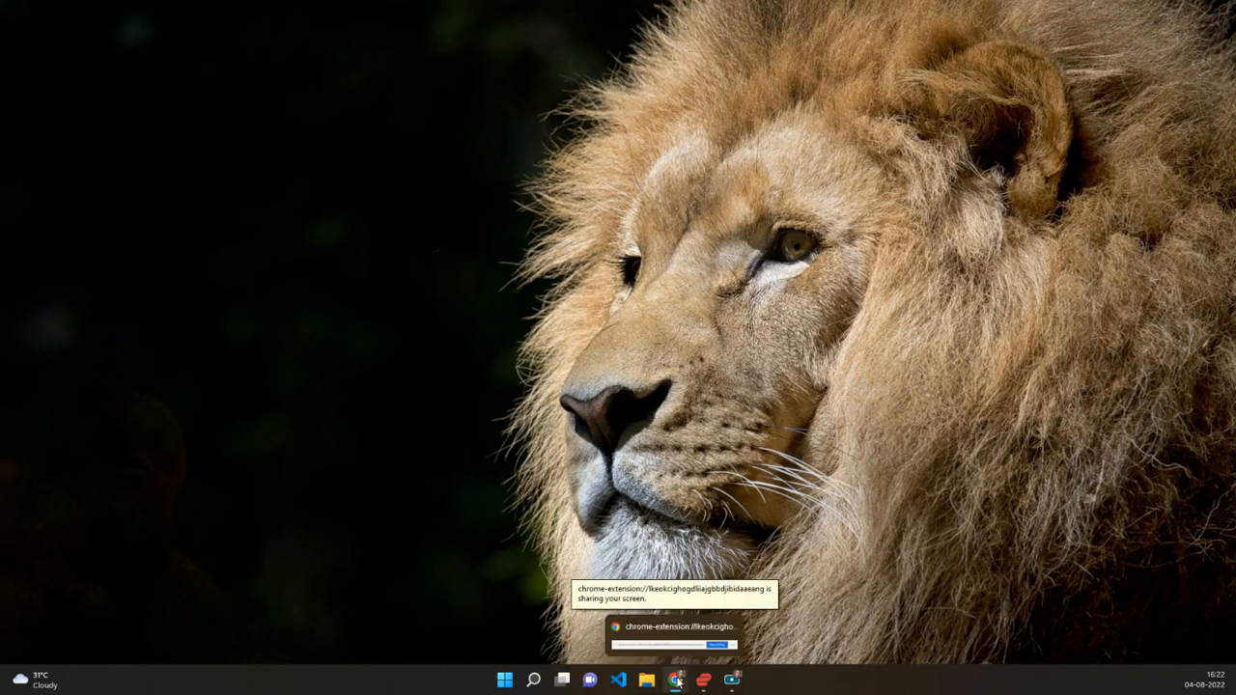
{"action": "right_click", "coordinate": [680, 683]}
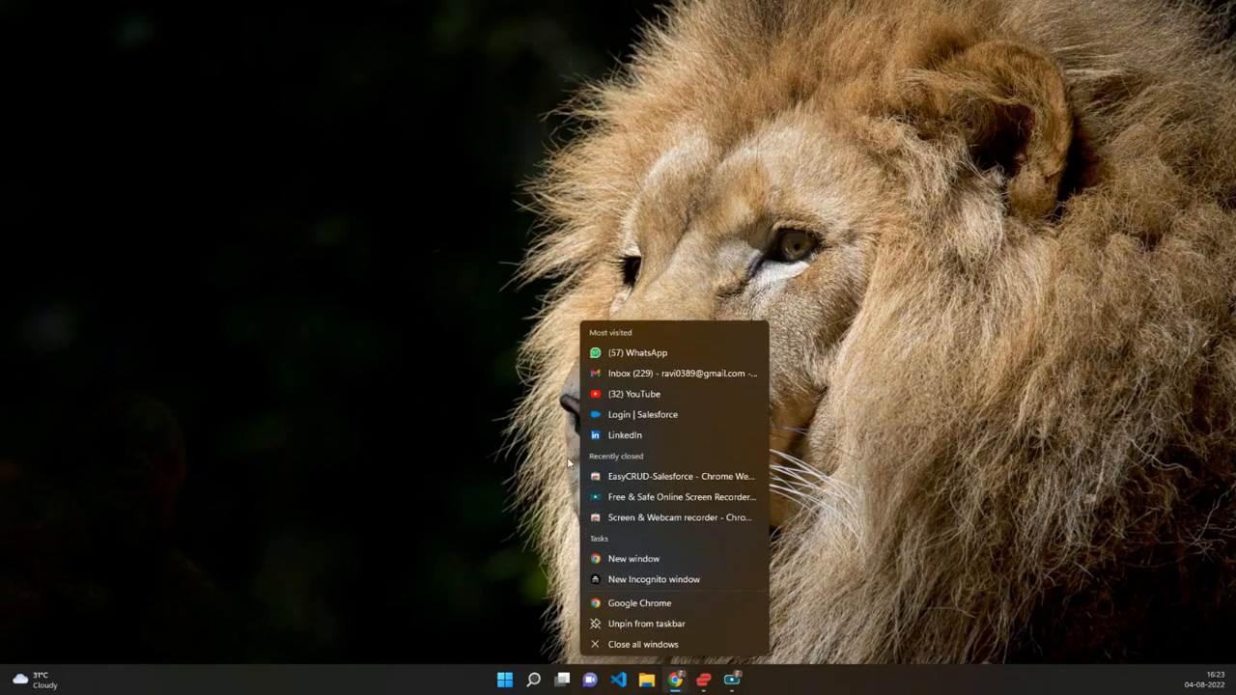
{"action": "left_click", "coordinate": [644, 562]}
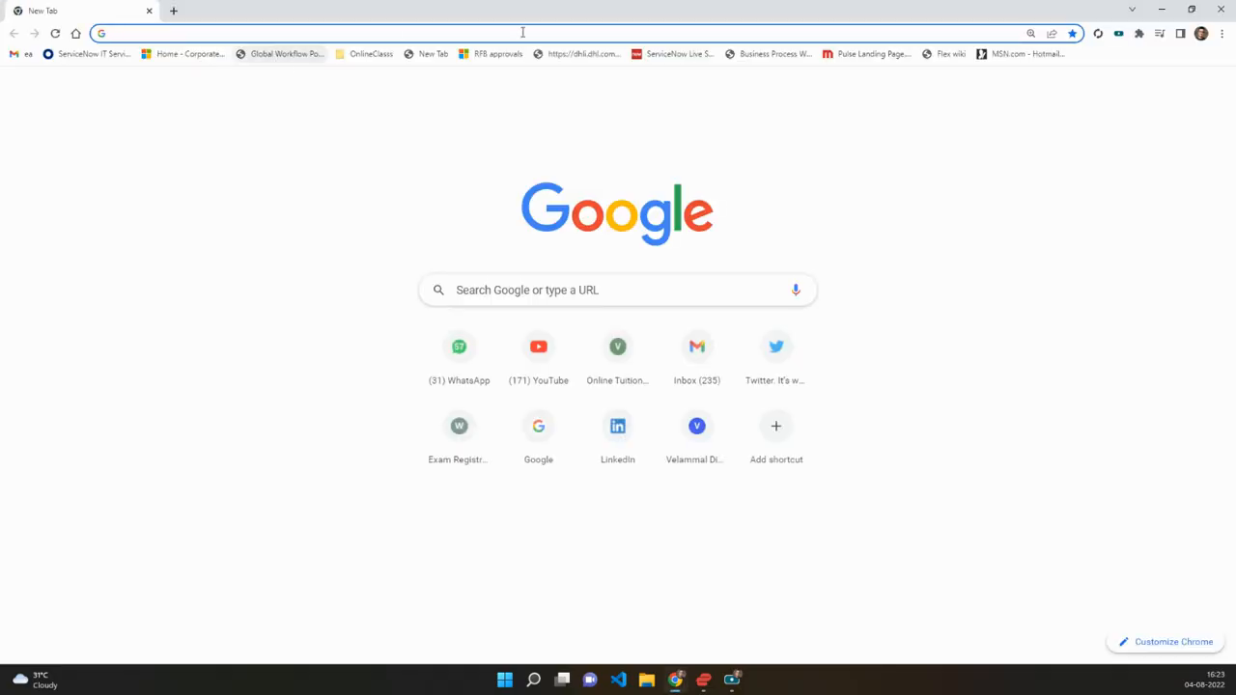
- Go to login.salesforce.com and log in with the prefilled credentials
{"action": "left_click", "coordinate": [366, 30]}
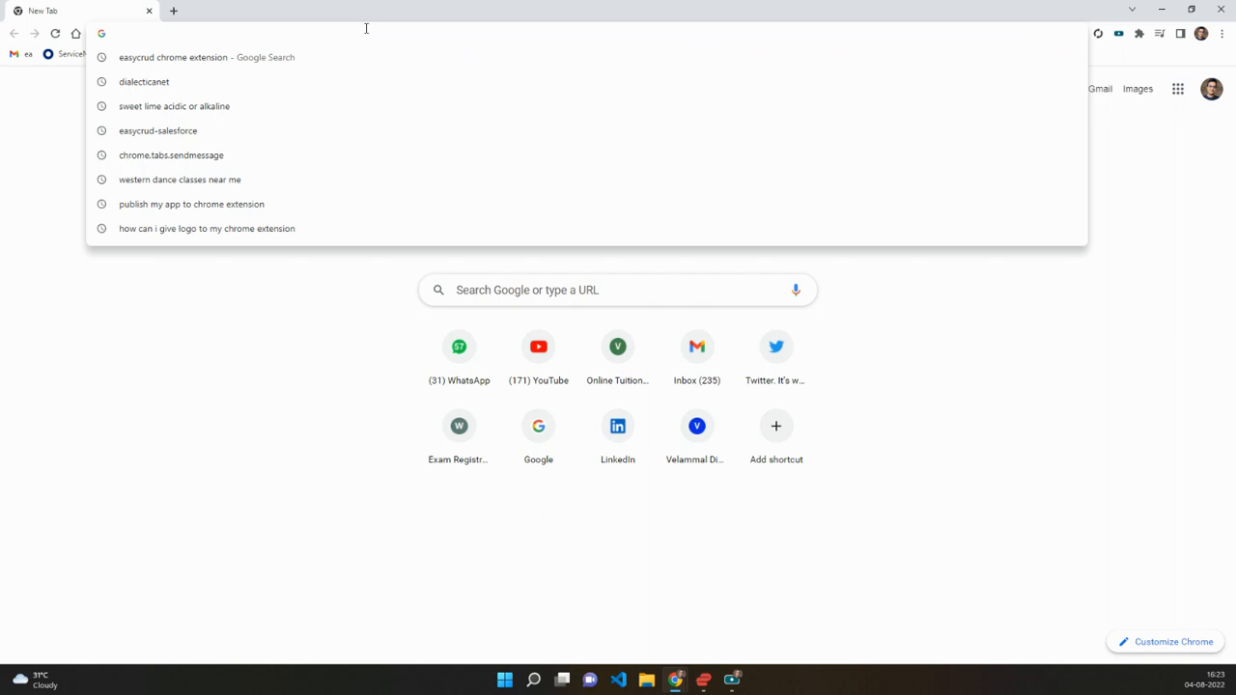
{"action": "type", "text": "login"}
{"action": "key", "text": "Return"}
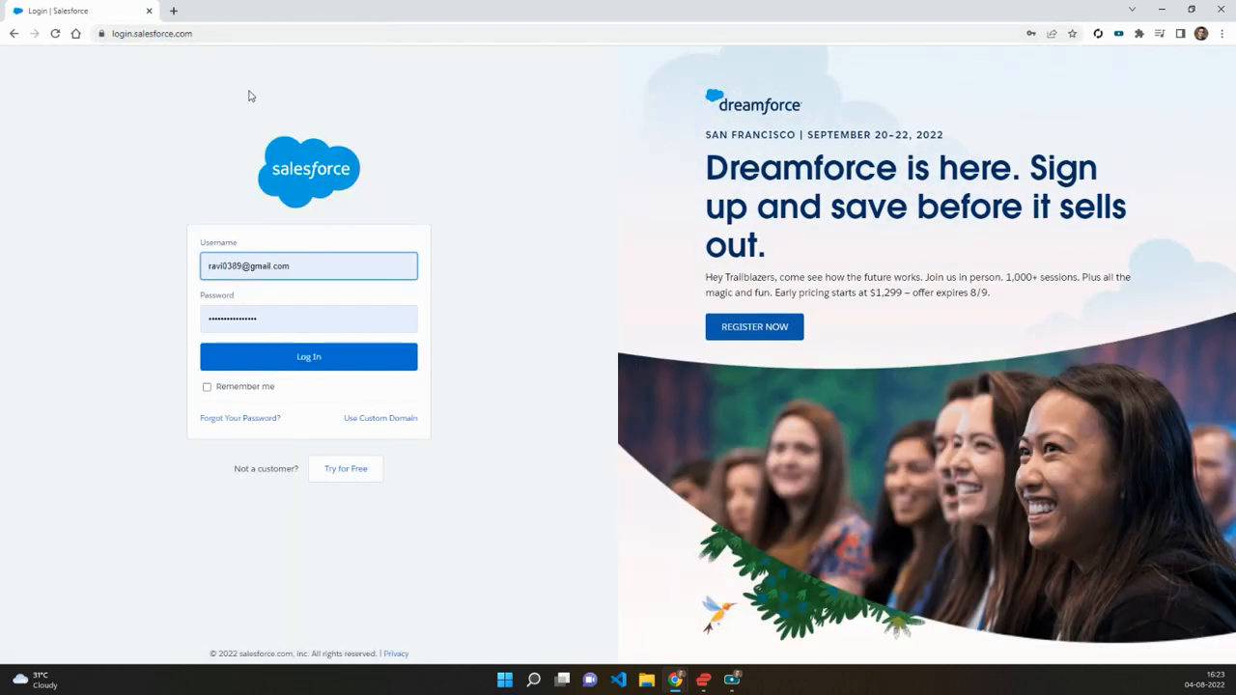
{"action": "left_click", "coordinate": [309, 356]}
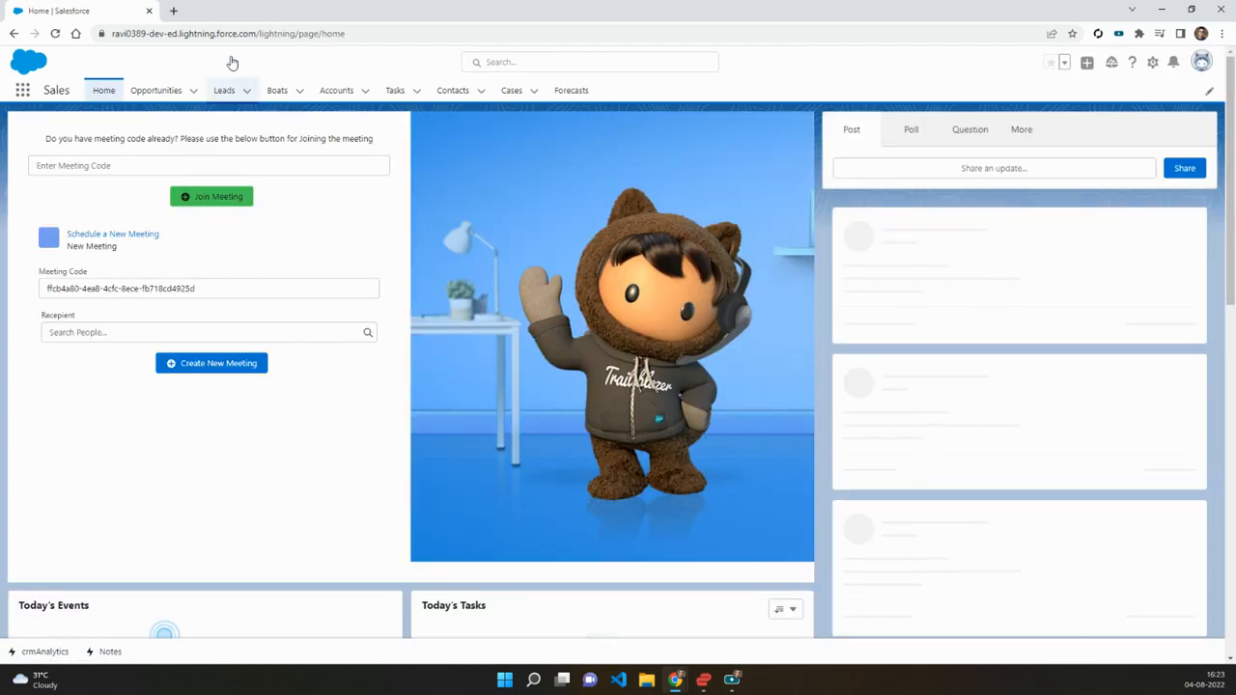
- Open Salesforce Setup and go to the Account object in the Object Manager
{"action": "left_click", "coordinate": [1152, 62]}
{"action": "left_click", "coordinate": [1113, 110]}
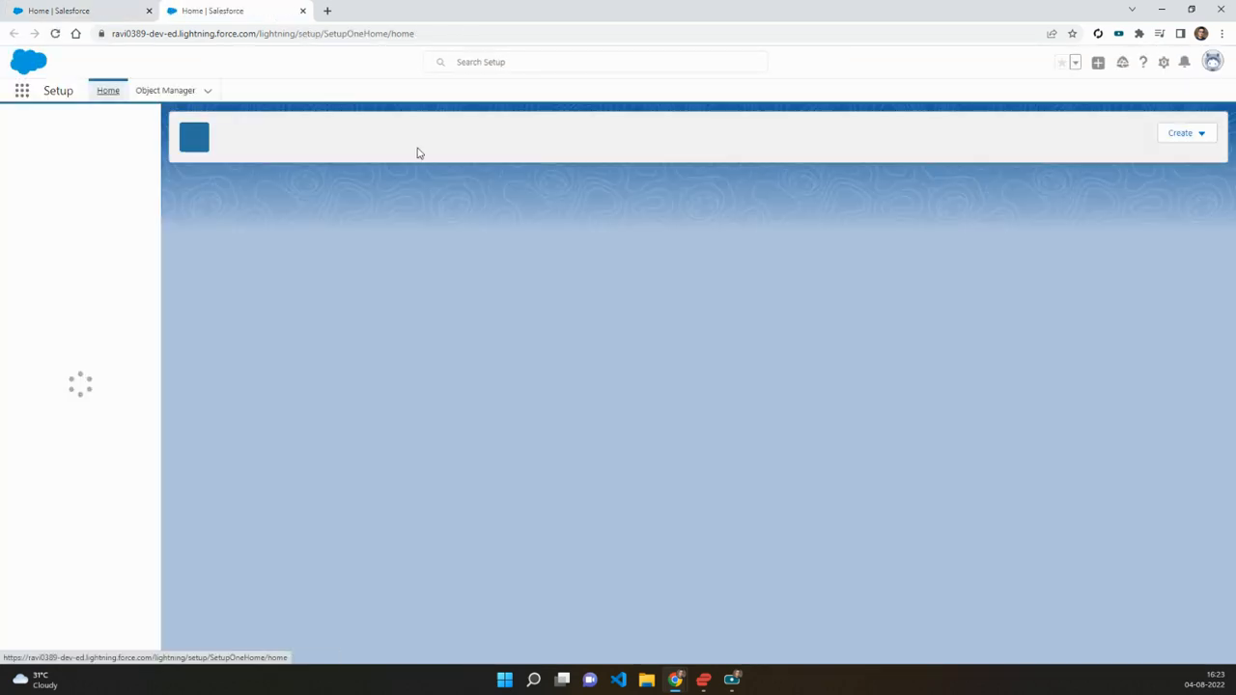
{"action": "left_click", "coordinate": [180, 94]}
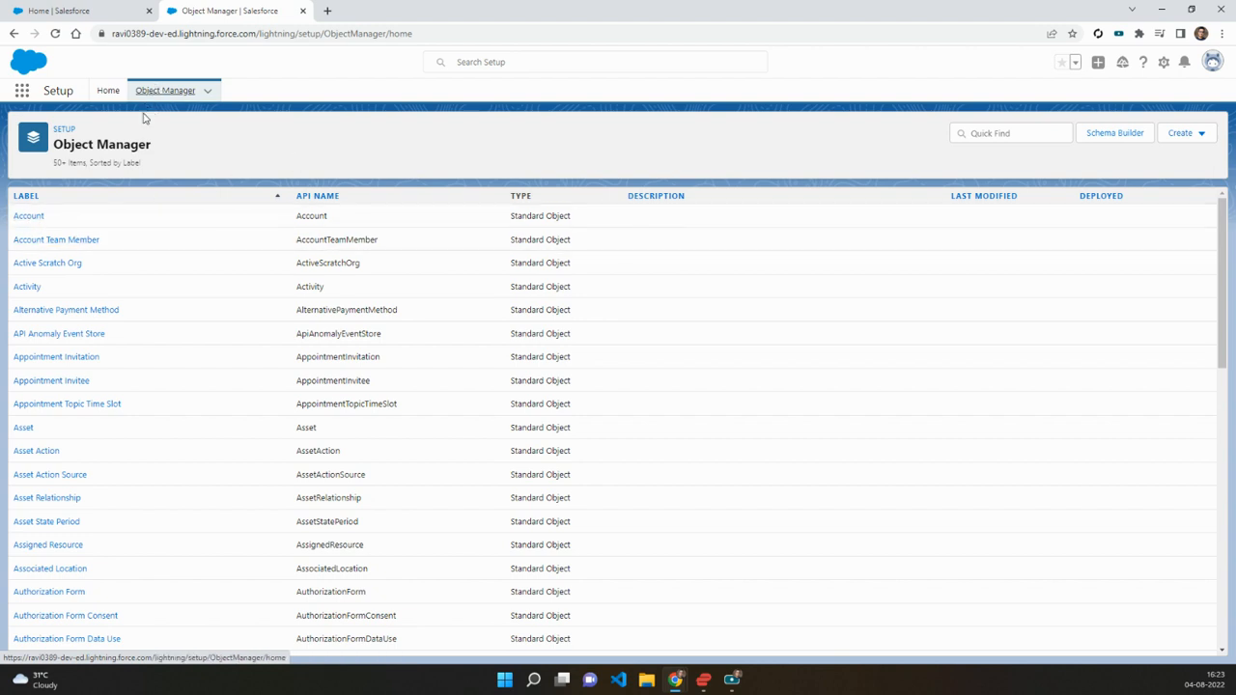
{"action": "left_click", "coordinate": [29, 216]}
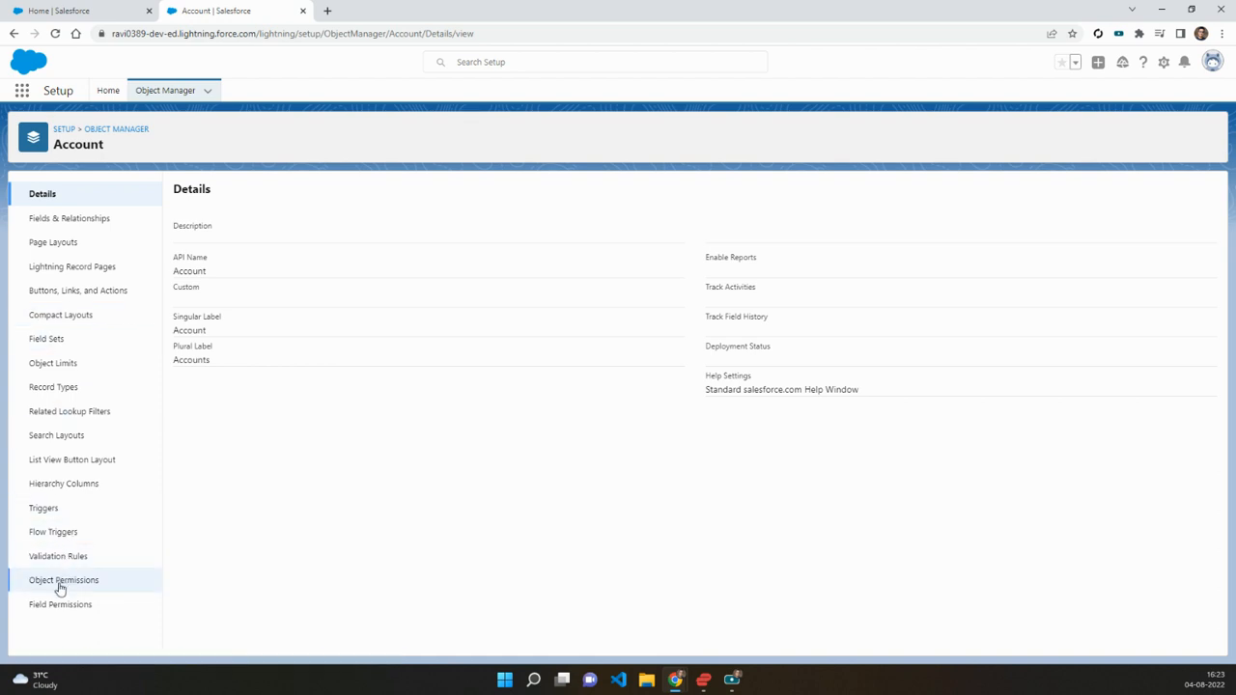
- Show the Object Permissions of the Account object with its list of profiles and permission sets
{"action": "scroll", "coordinate": [60, 588], "scroll_direction": "up", "scroll_amount": 5}
{"action": "scroll", "coordinate": [60, 588], "scroll_direction": "up", "scroll_amount": 2}
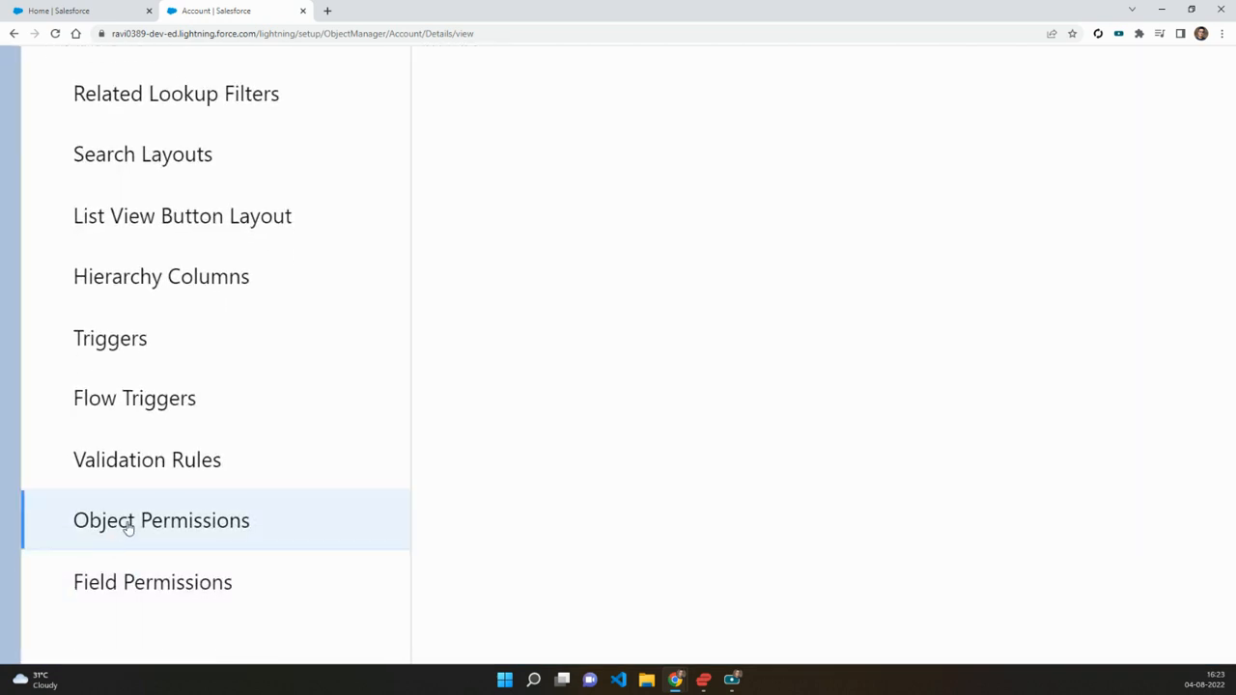
{"action": "scroll", "coordinate": [138, 512], "scroll_direction": "down", "scroll_amount": 7}
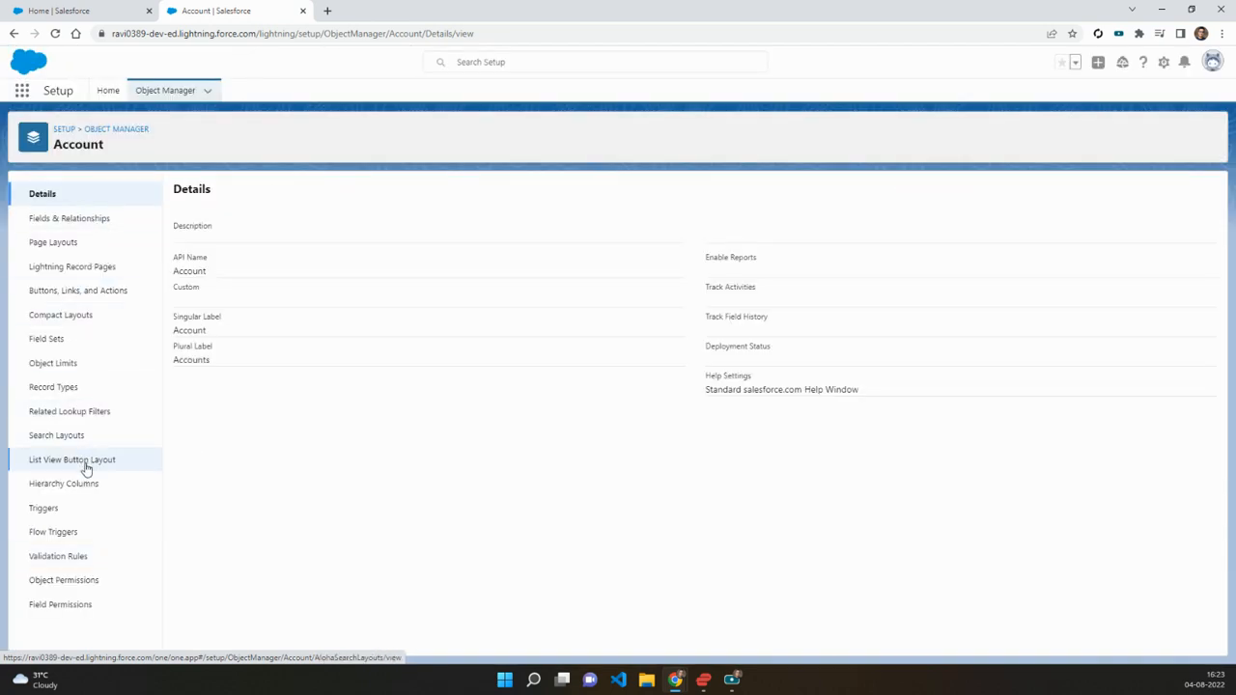
{"action": "left_click", "coordinate": [64, 584]}
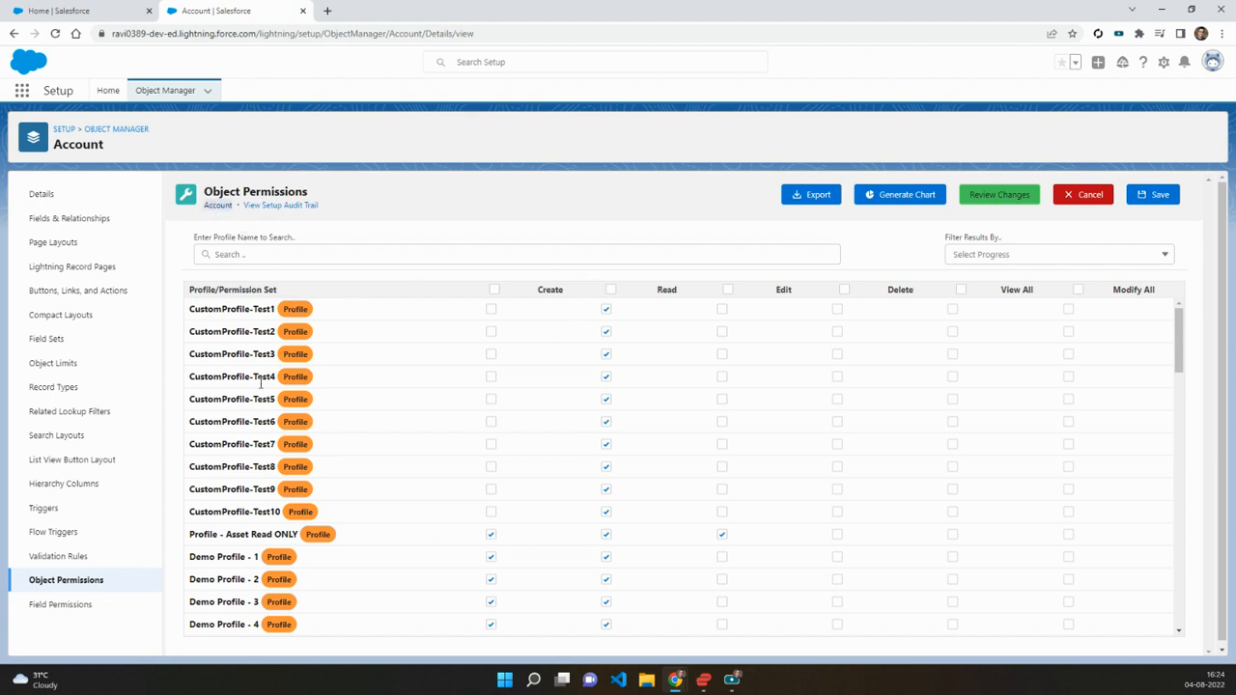
{"action": "triple_click", "coordinate": [214, 382]}
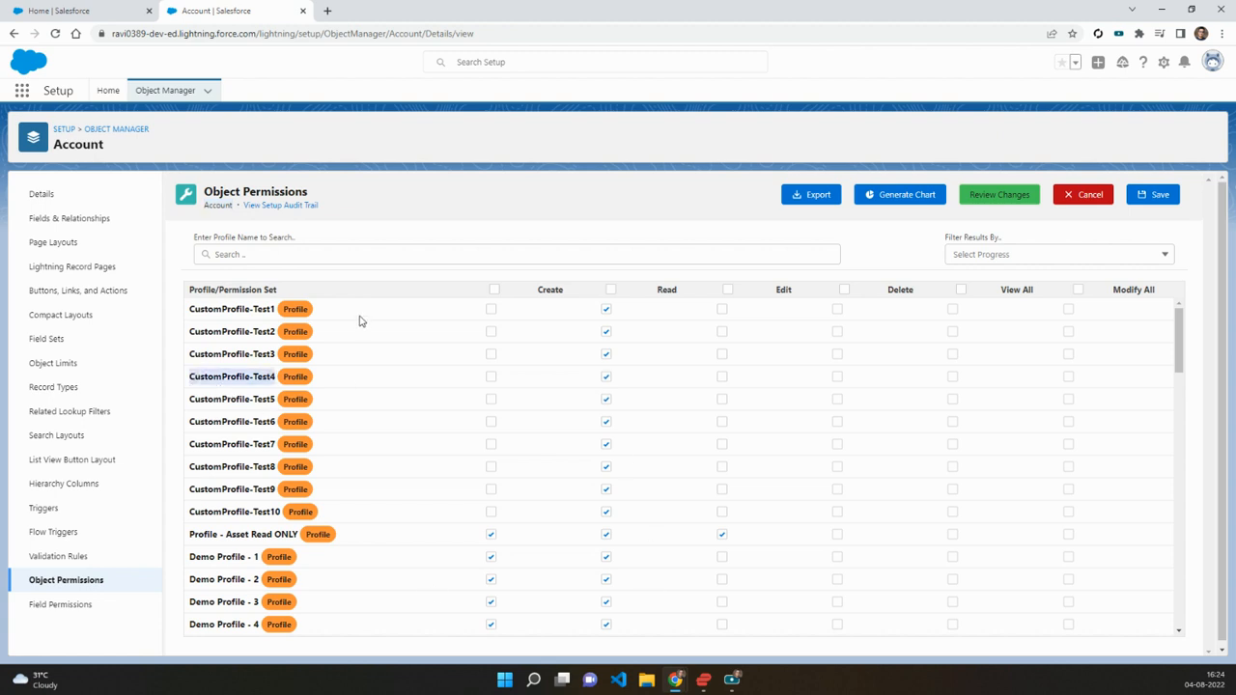
- Filter the Account object permissions by Permission Sets and then by Permission Set Groups
{"action": "left_click", "coordinate": [1015, 255]}
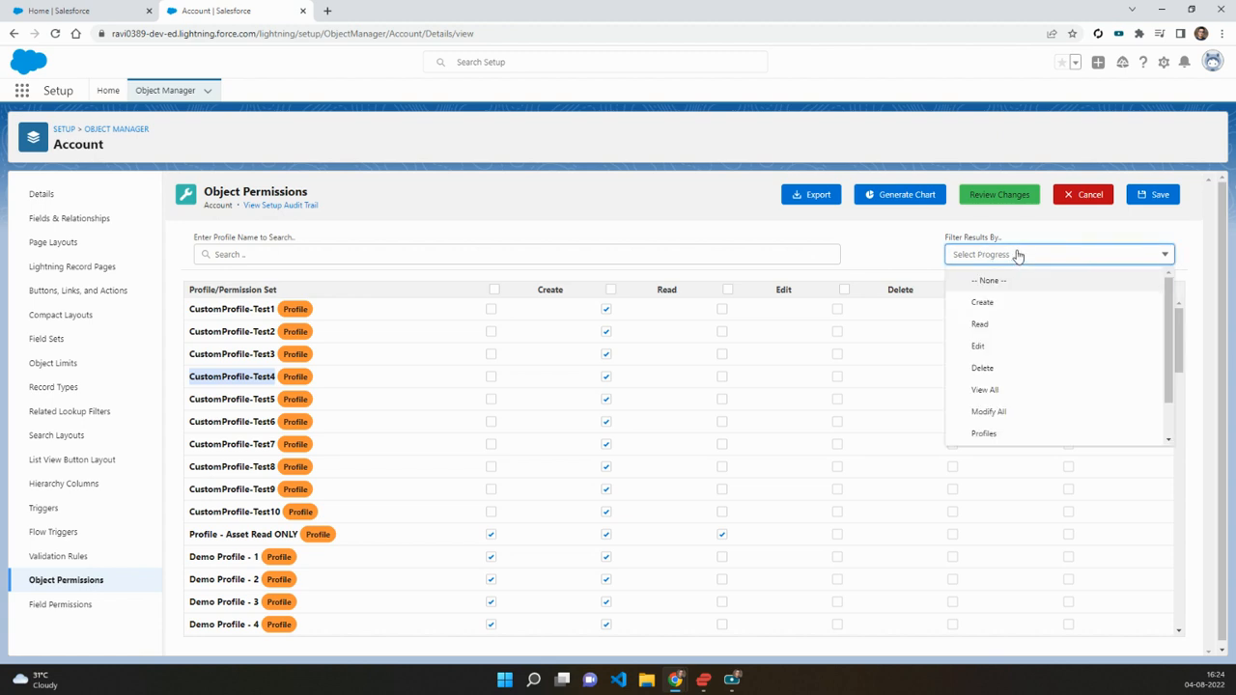
{"action": "scroll", "coordinate": [1029, 319], "scroll_direction": "down", "scroll_amount": 2}
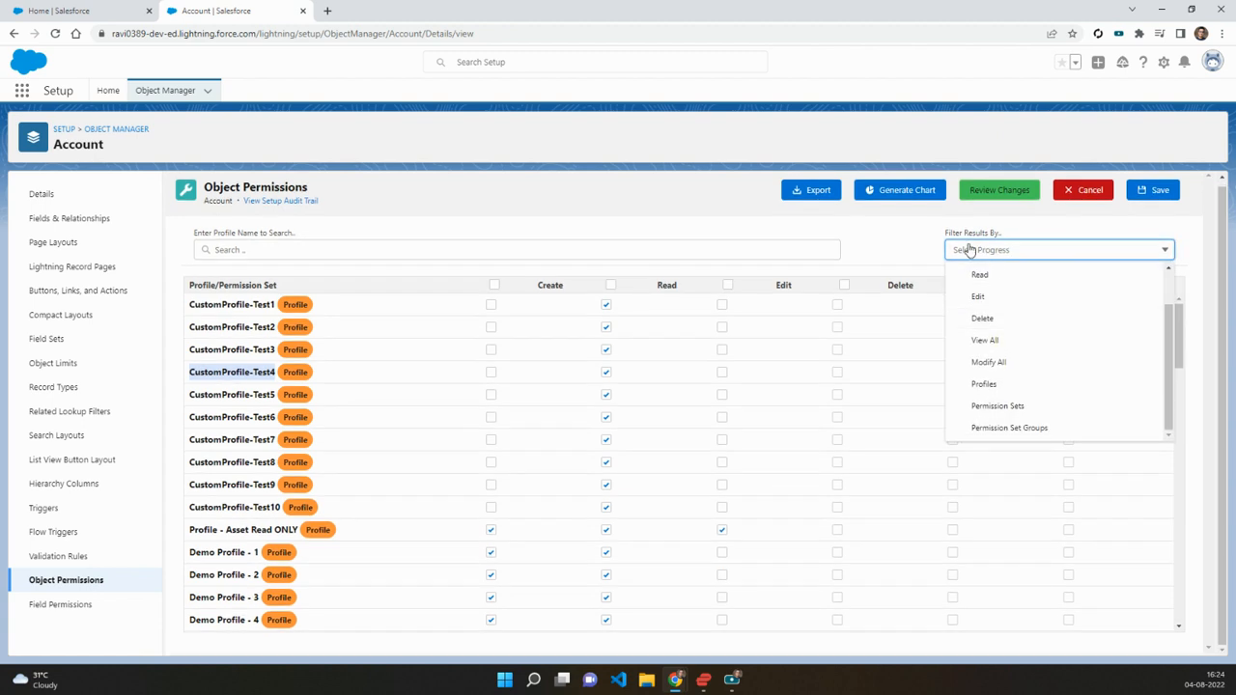
{"action": "left_click", "coordinate": [1004, 406]}
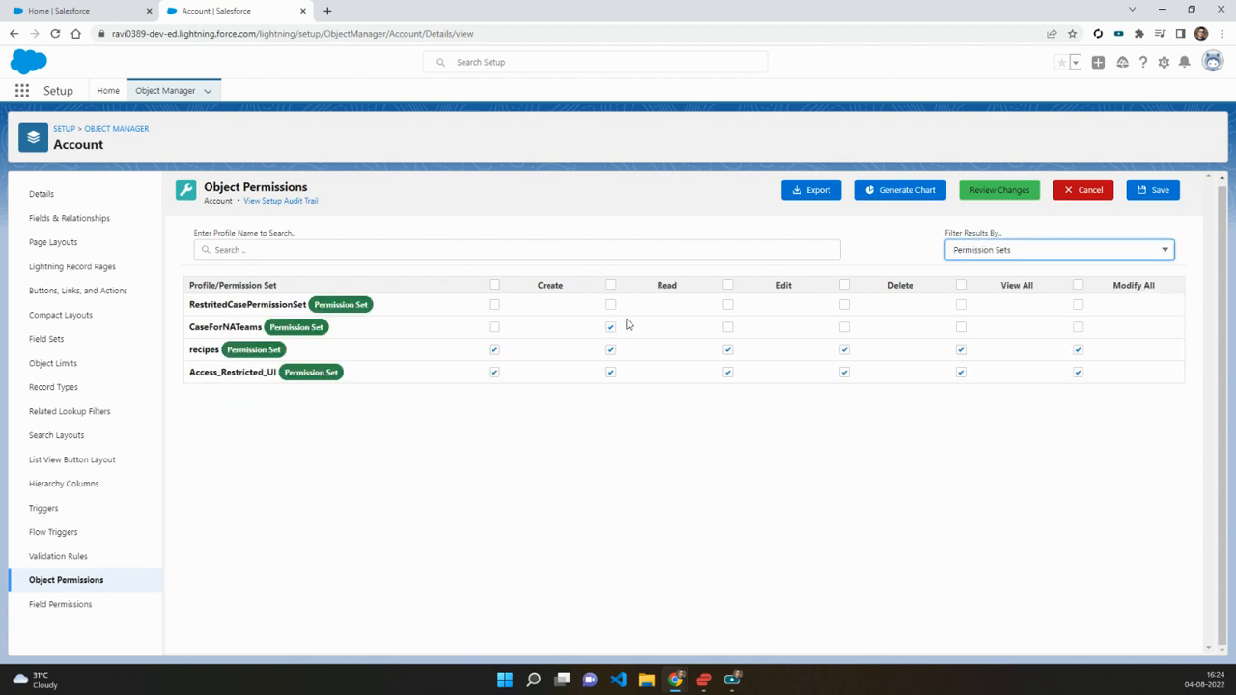
{"action": "left_click", "coordinate": [1039, 254]}
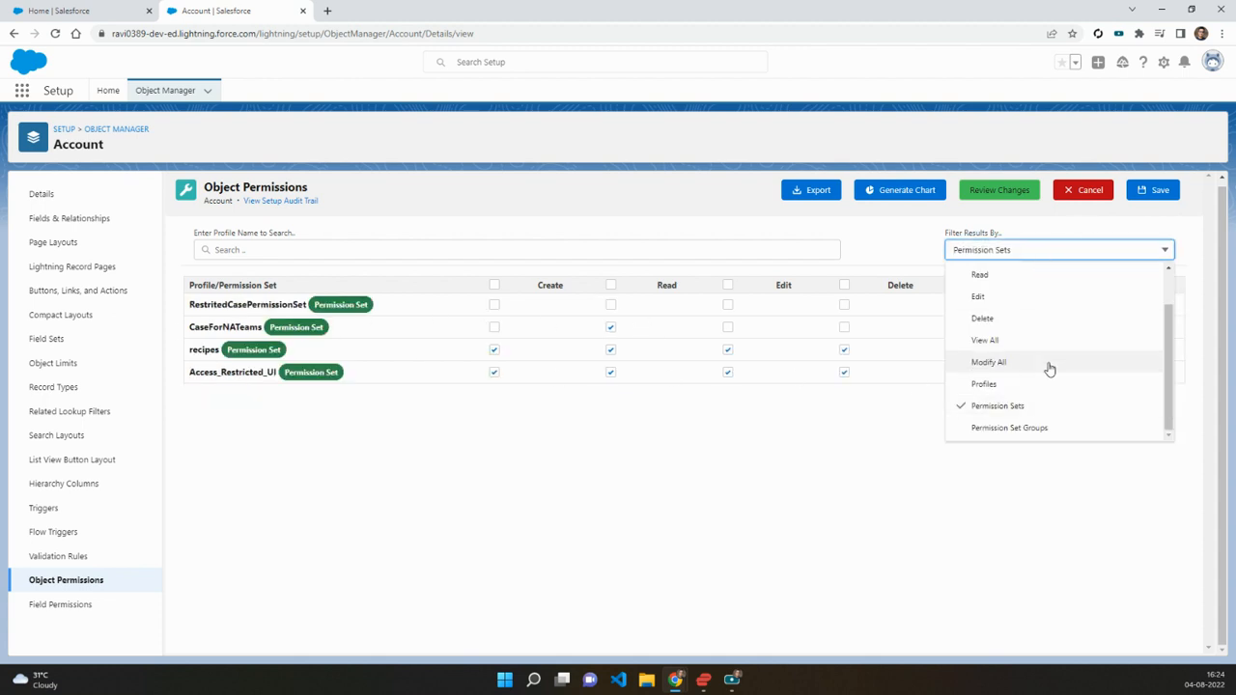
{"action": "left_click", "coordinate": [1034, 430]}
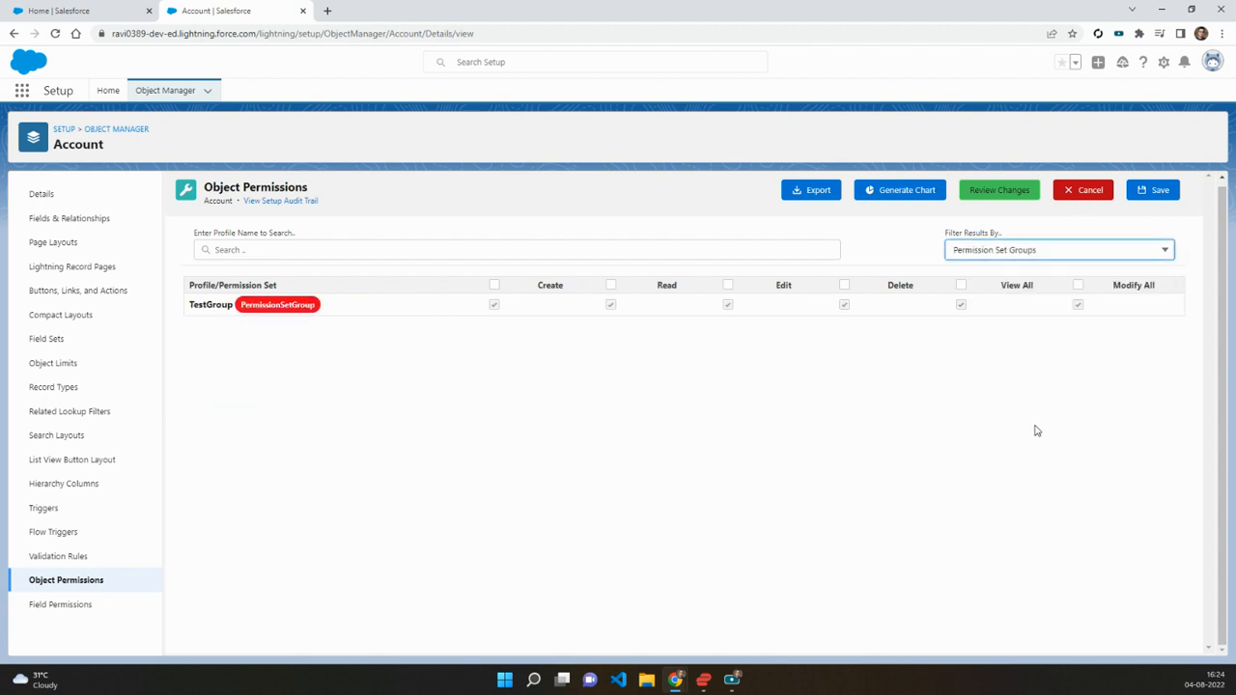
- Filter the object permissions by Modify All, then reset the filter to None
{"action": "left_click", "coordinate": [1021, 254]}
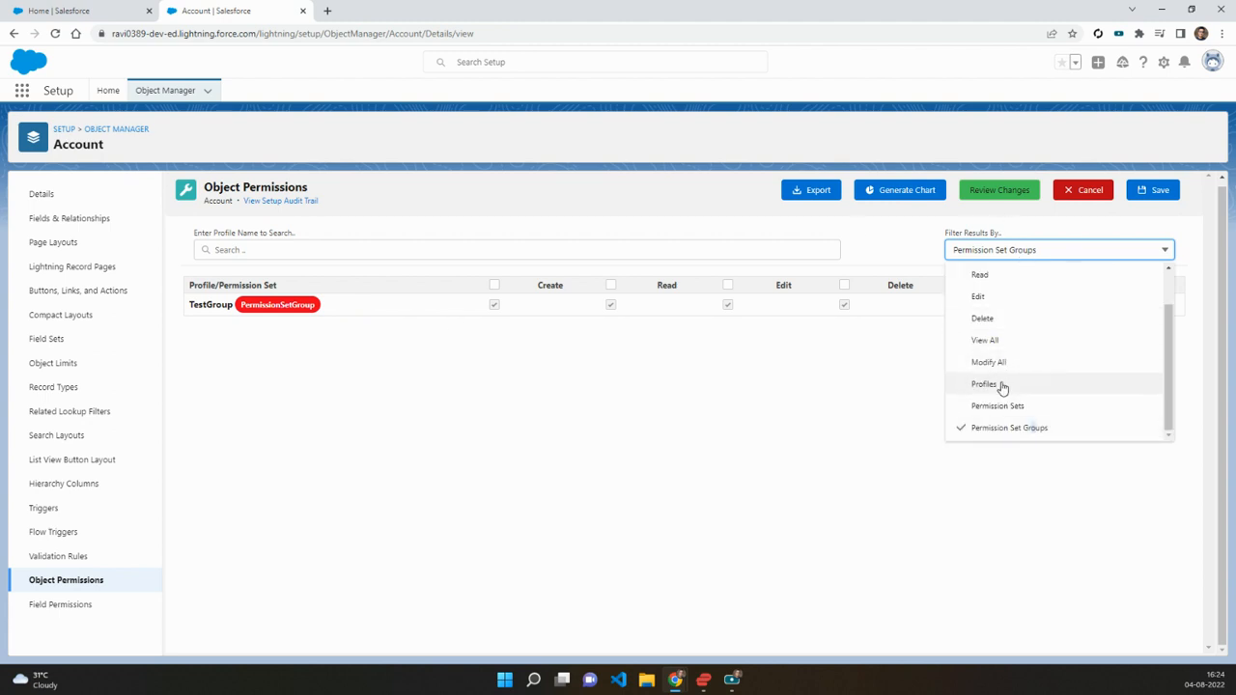
{"action": "scroll", "coordinate": [1017, 352], "scroll_direction": "up", "scroll_amount": 2}
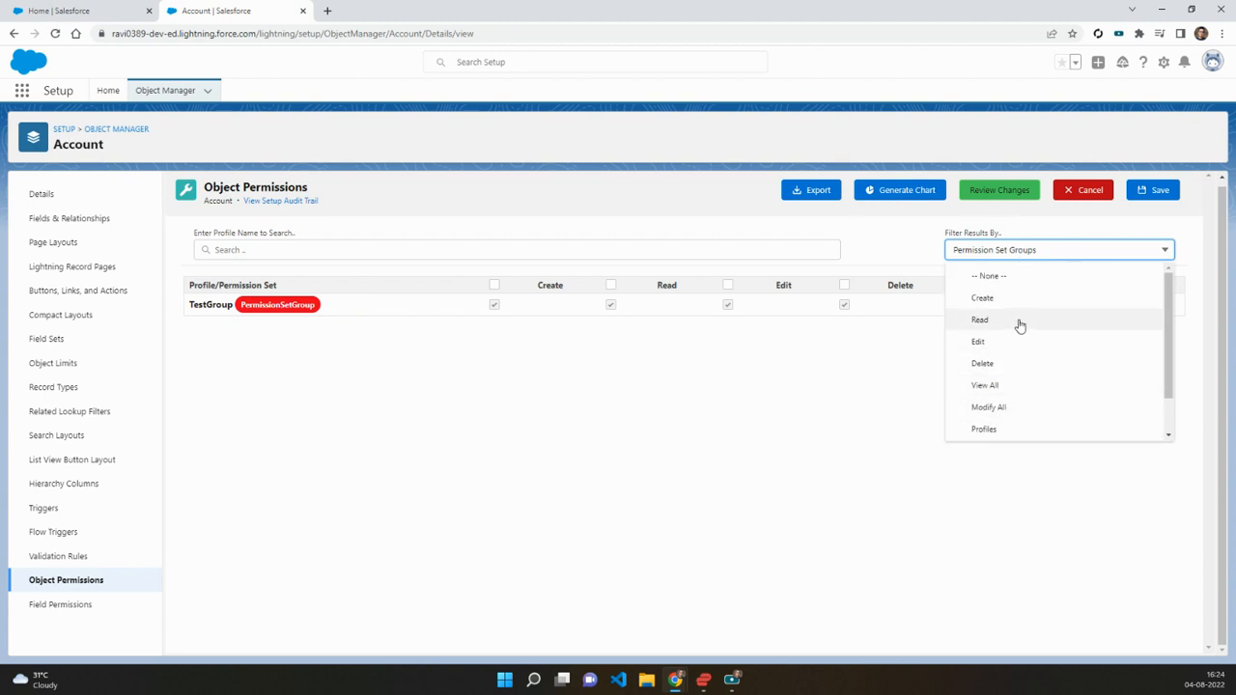
{"action": "scroll", "coordinate": [1019, 326], "scroll_direction": "down", "scroll_amount": 2}
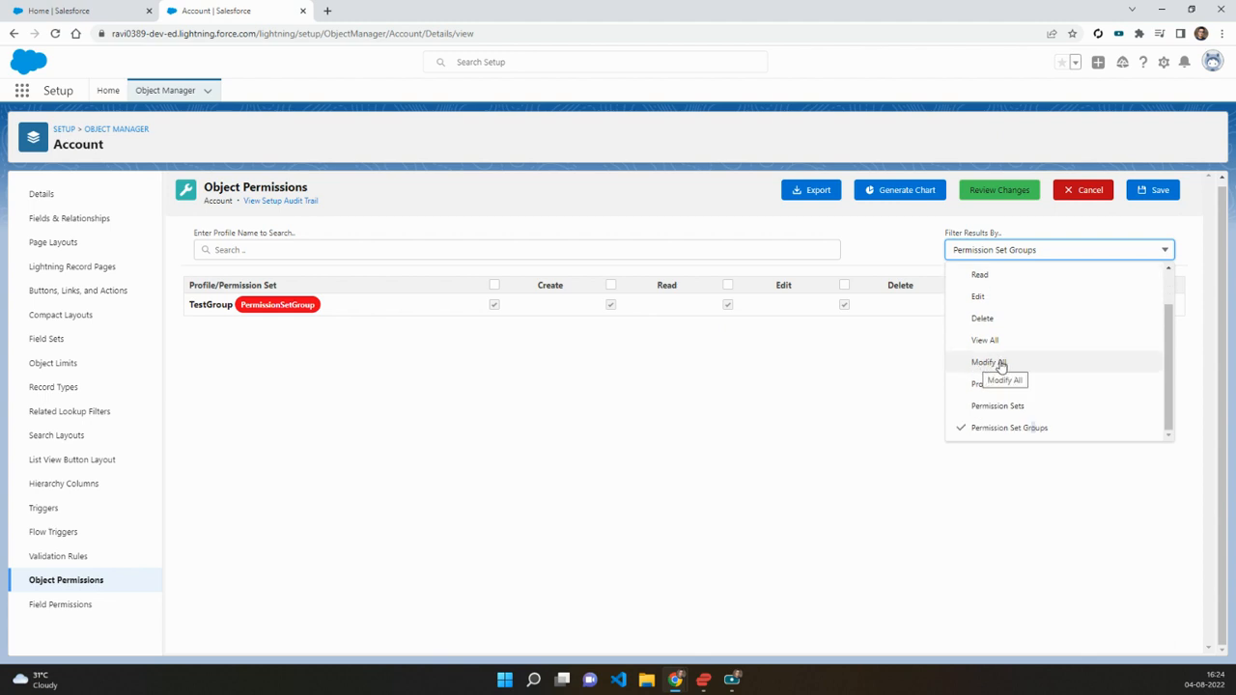
{"action": "left_click", "coordinate": [992, 363]}
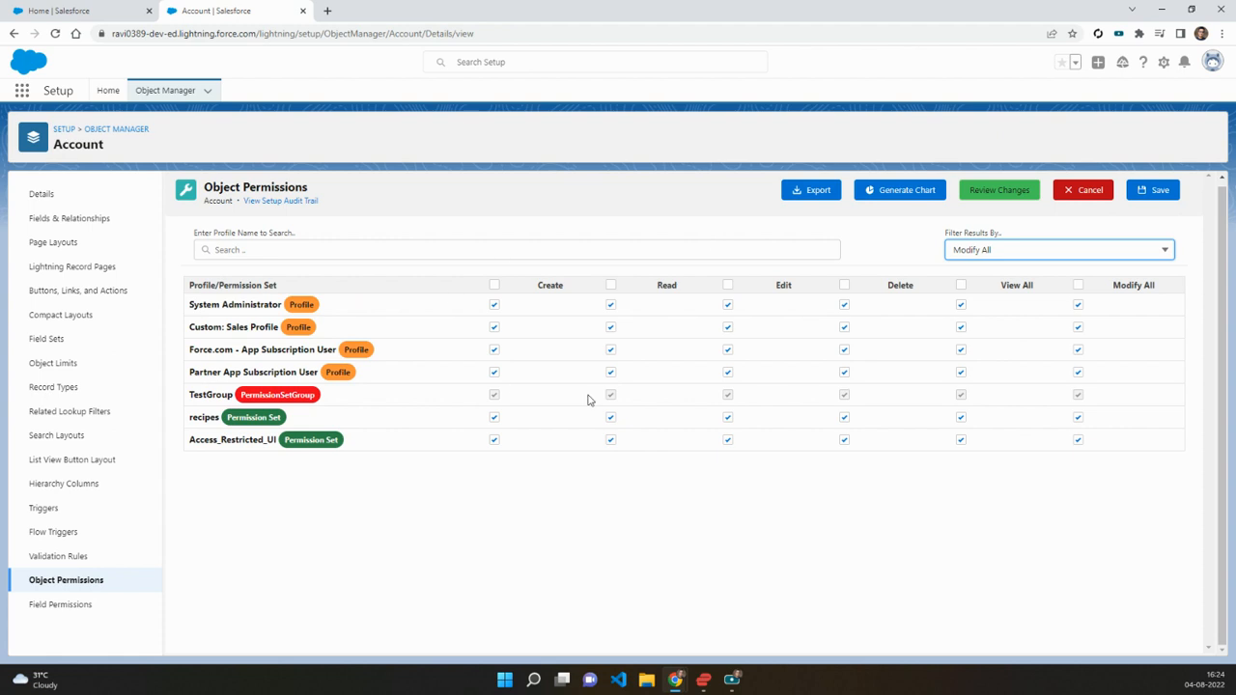
{"action": "left_click", "coordinate": [1018, 262]}
{"action": "scroll", "coordinate": [1043, 309], "scroll_direction": "up", "scroll_amount": 2}
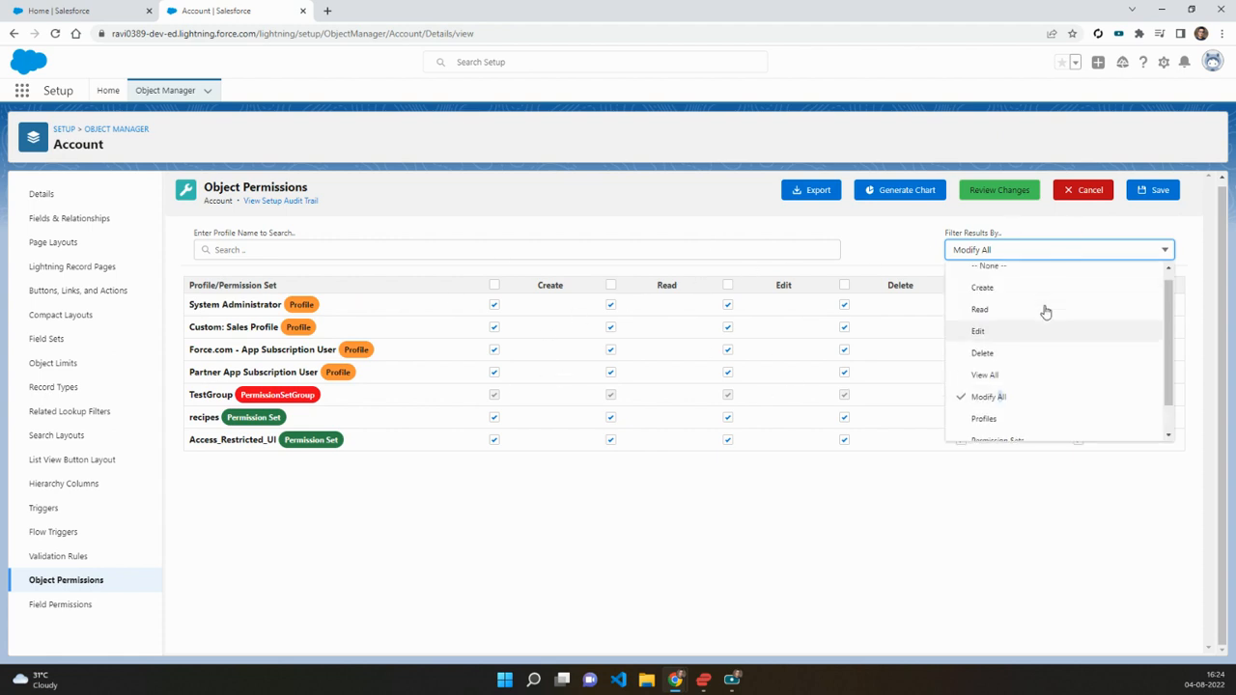
{"action": "left_click", "coordinate": [990, 277]}
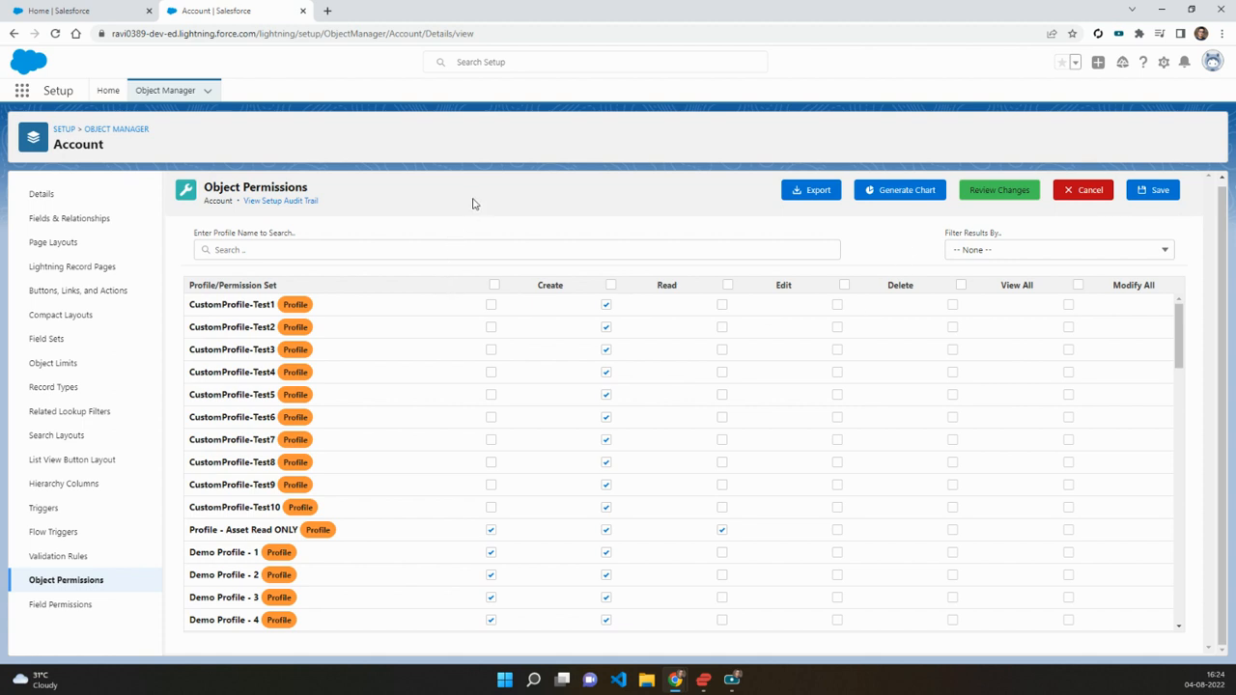
- Generate the permissions chart, examine its Create and Modify All bars, and hide the chart again
{"action": "left_click", "coordinate": [906, 198]}
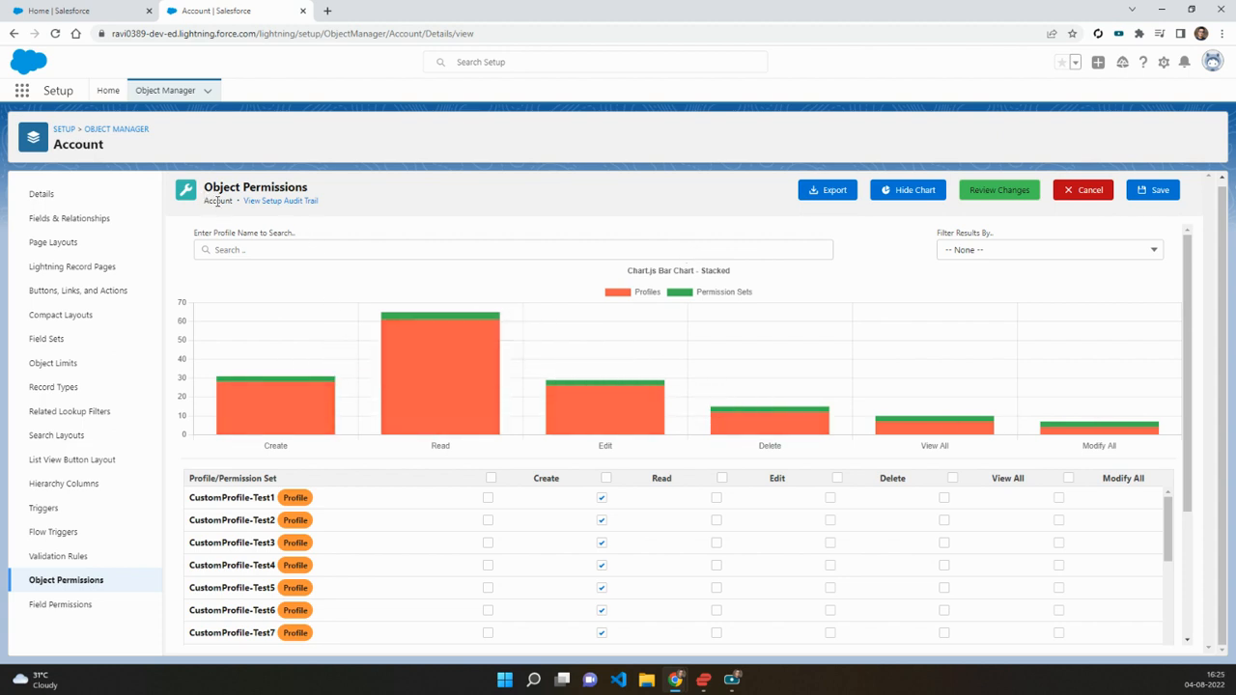
{"action": "mouse_move", "coordinate": [298, 416]}
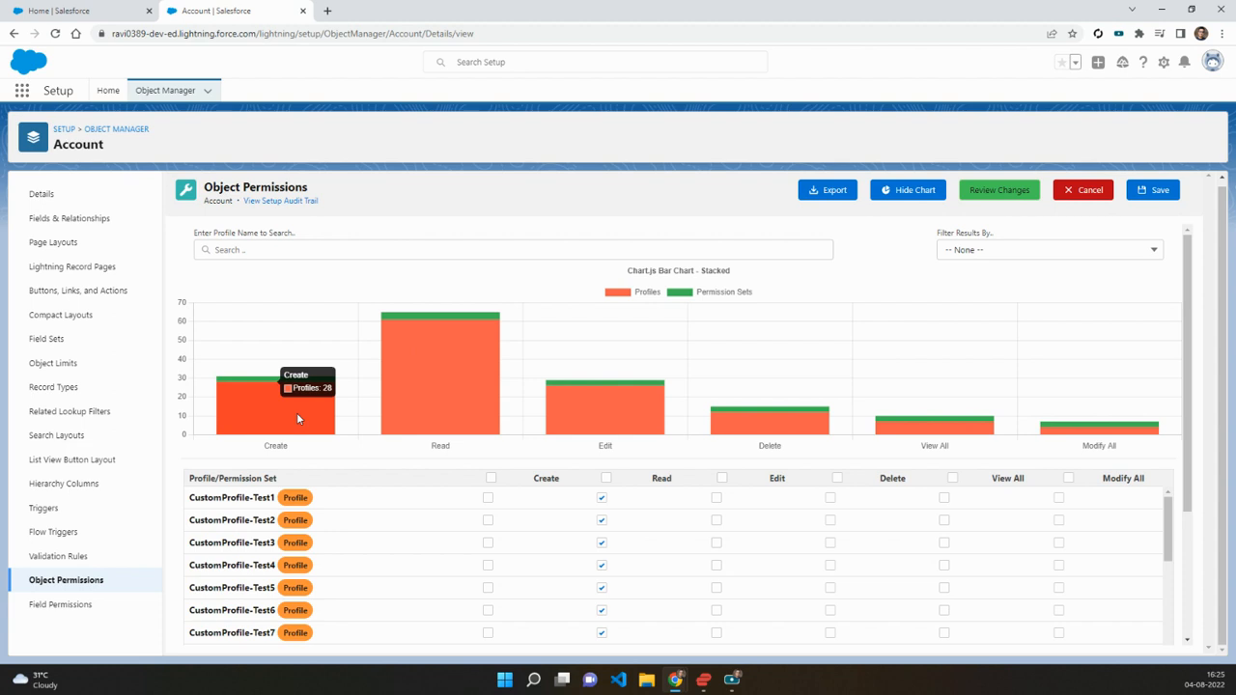
{"action": "mouse_move", "coordinate": [285, 384]}
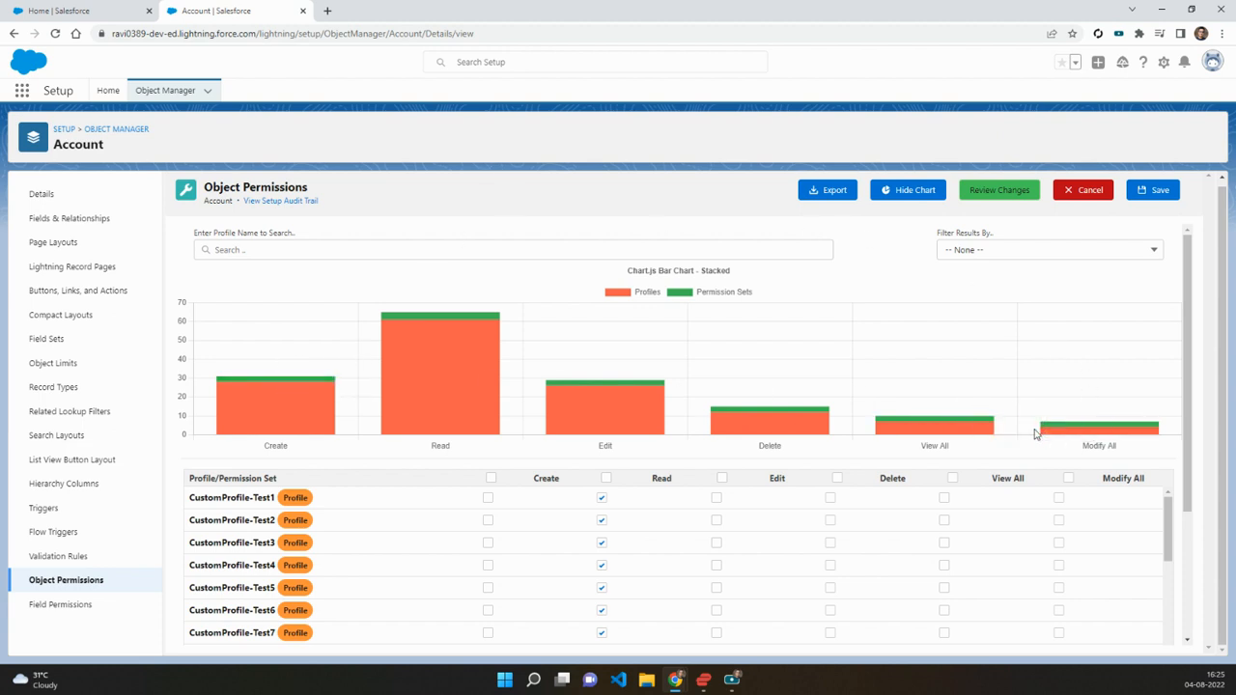
{"action": "mouse_move", "coordinate": [1106, 433]}
{"action": "left_click", "coordinate": [914, 191]}
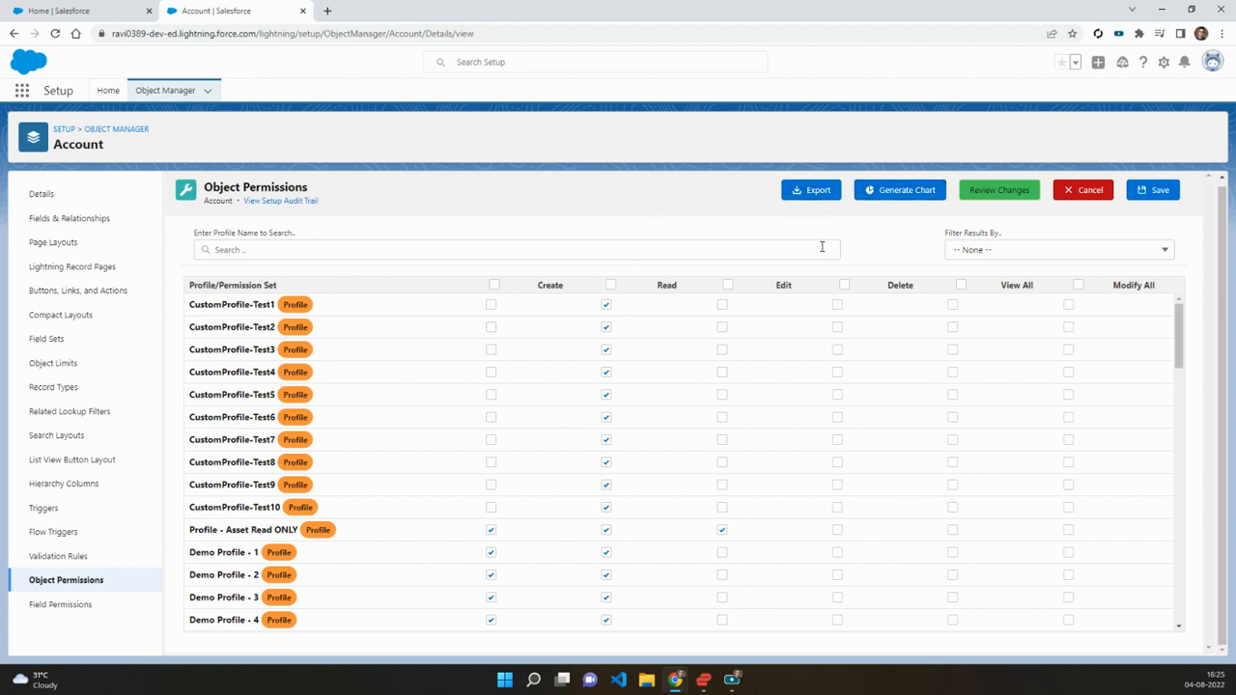
- Export the Account object permissions to CSV and check the exported file's columns in Excel before closing it
{"action": "left_click", "coordinate": [813, 200]}
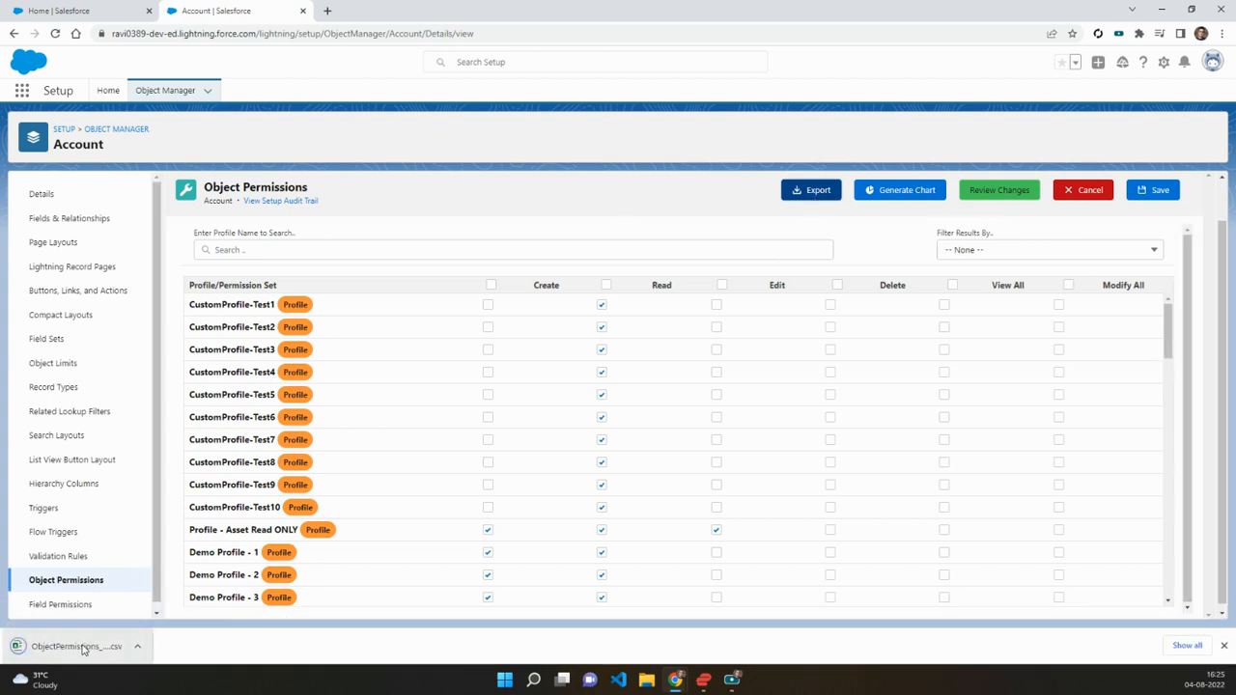
{"action": "left_click", "coordinate": [85, 648]}
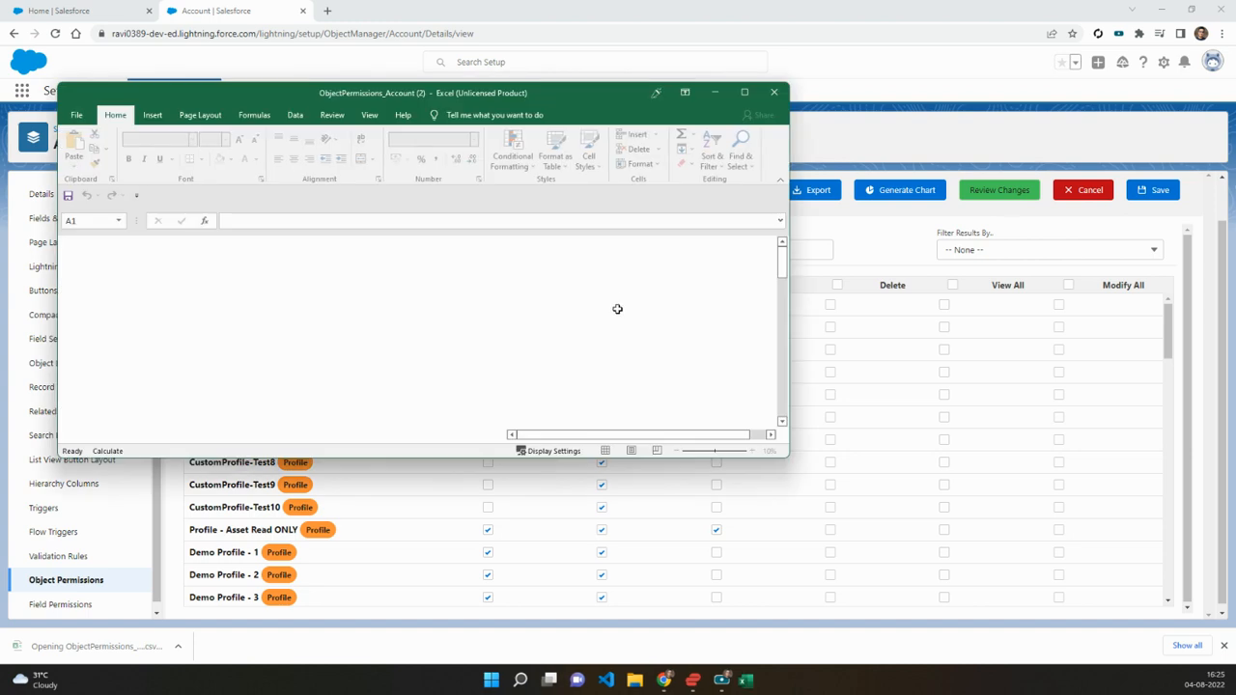
{"action": "left_click", "coordinate": [301, 302]}
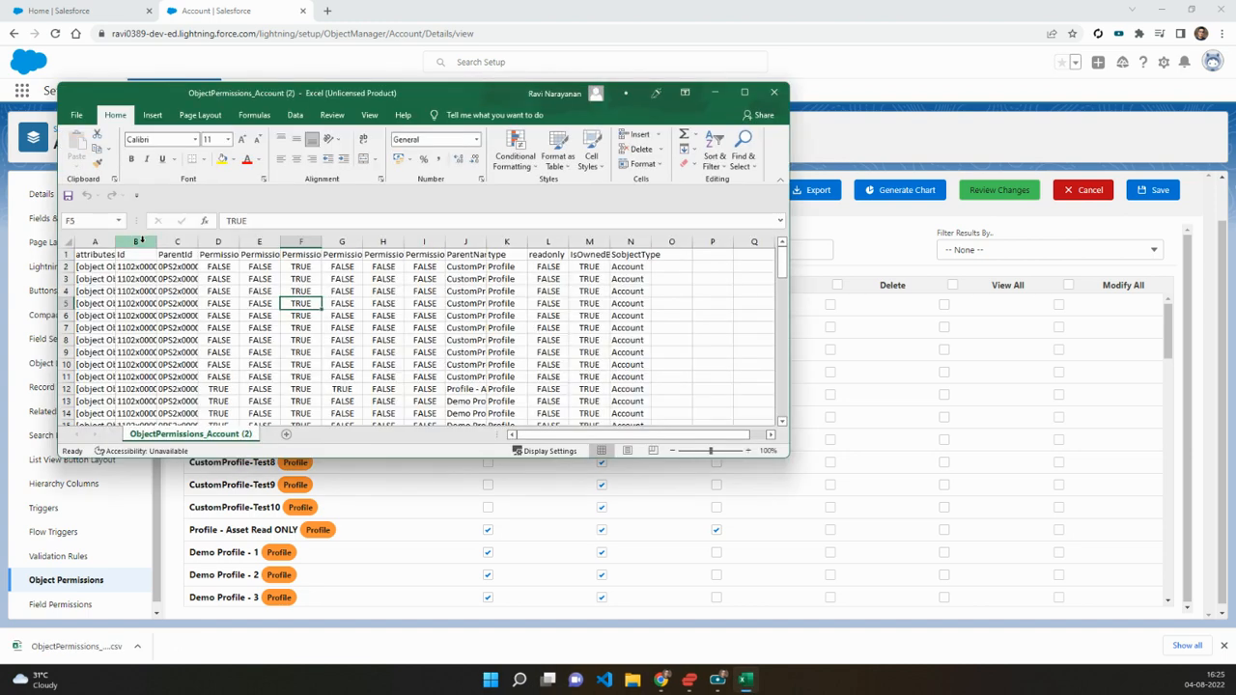
{"action": "left_click_drag", "start_coordinate": [177, 242], "coordinate": [700, 236]}
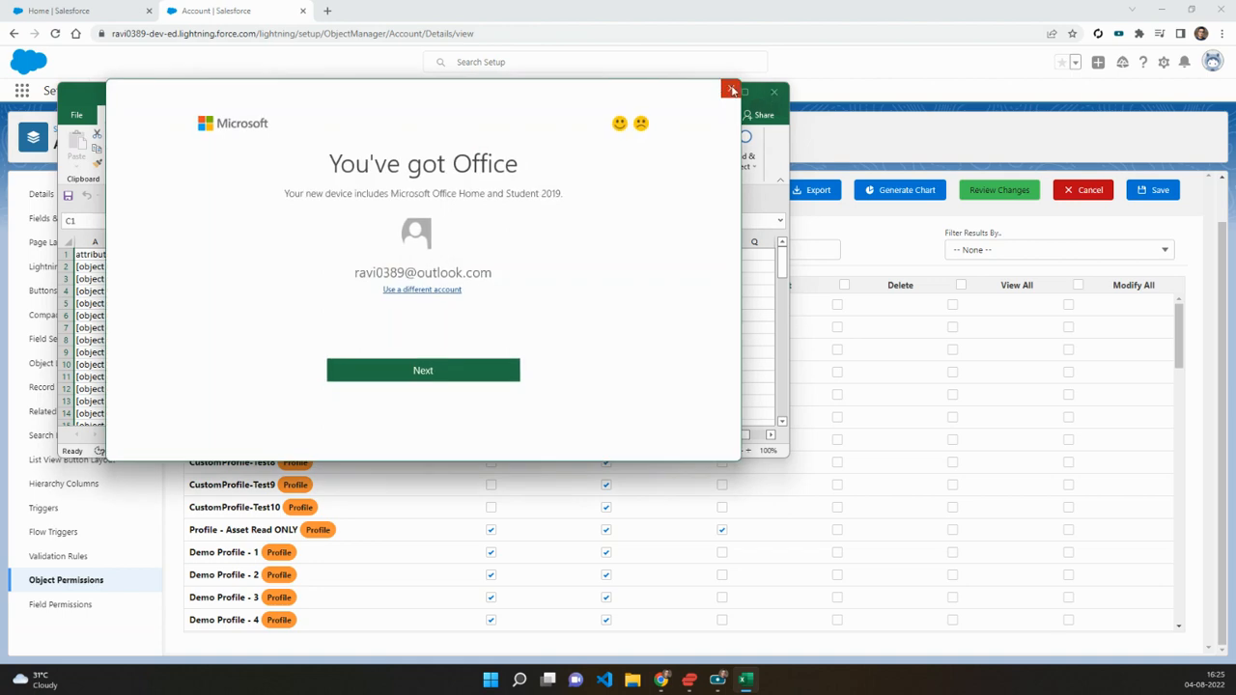
{"action": "left_click", "coordinate": [728, 86]}
{"action": "left_click", "coordinate": [777, 92]}
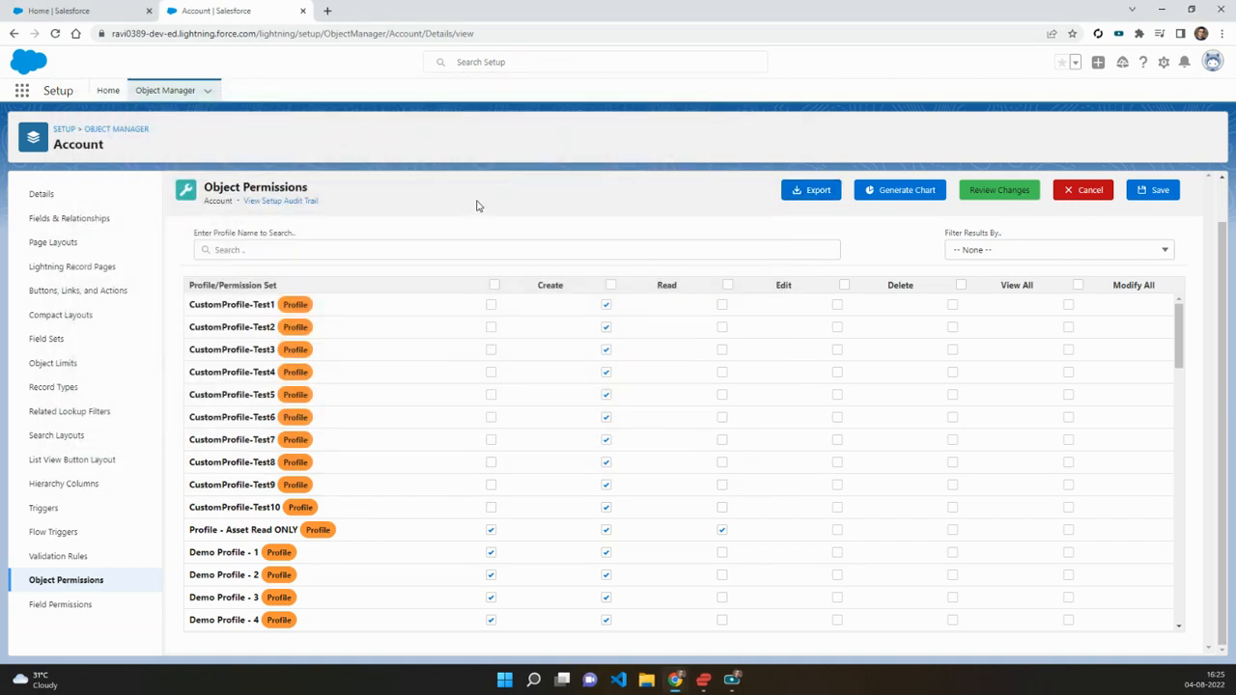
- Search the Account object permissions for profiles named CustomProfile
{"action": "left_click", "coordinate": [428, 251]}
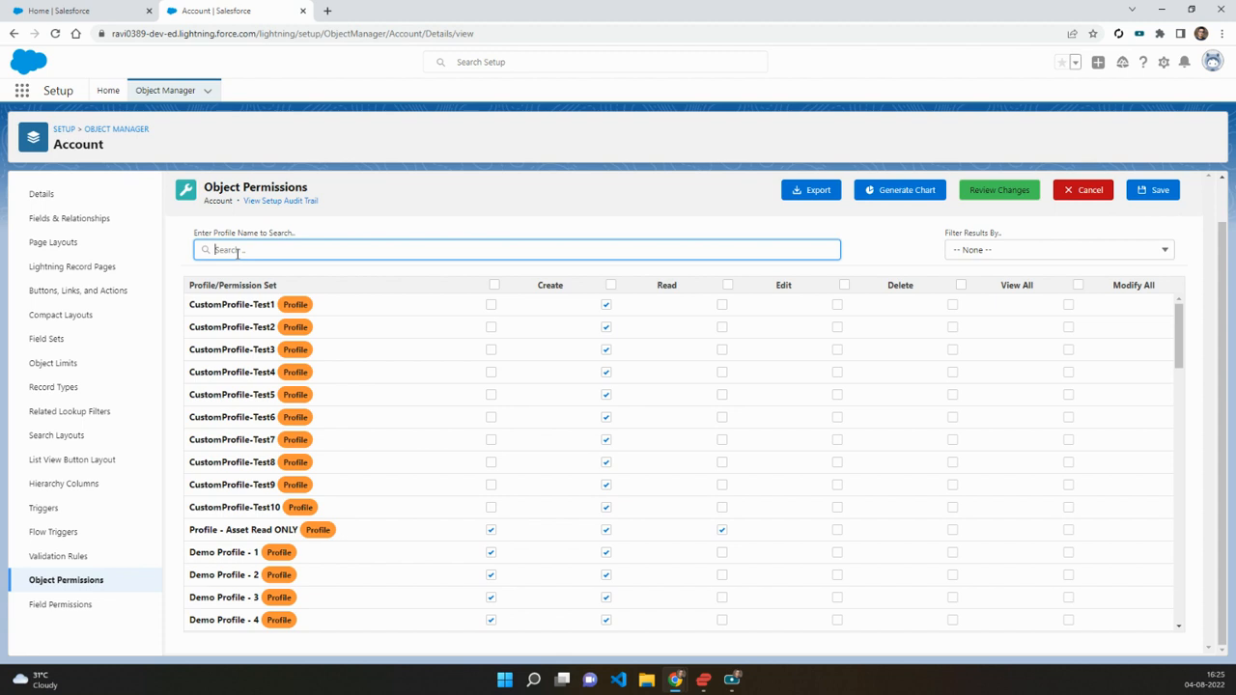
{"action": "type", "text": "Custom"}
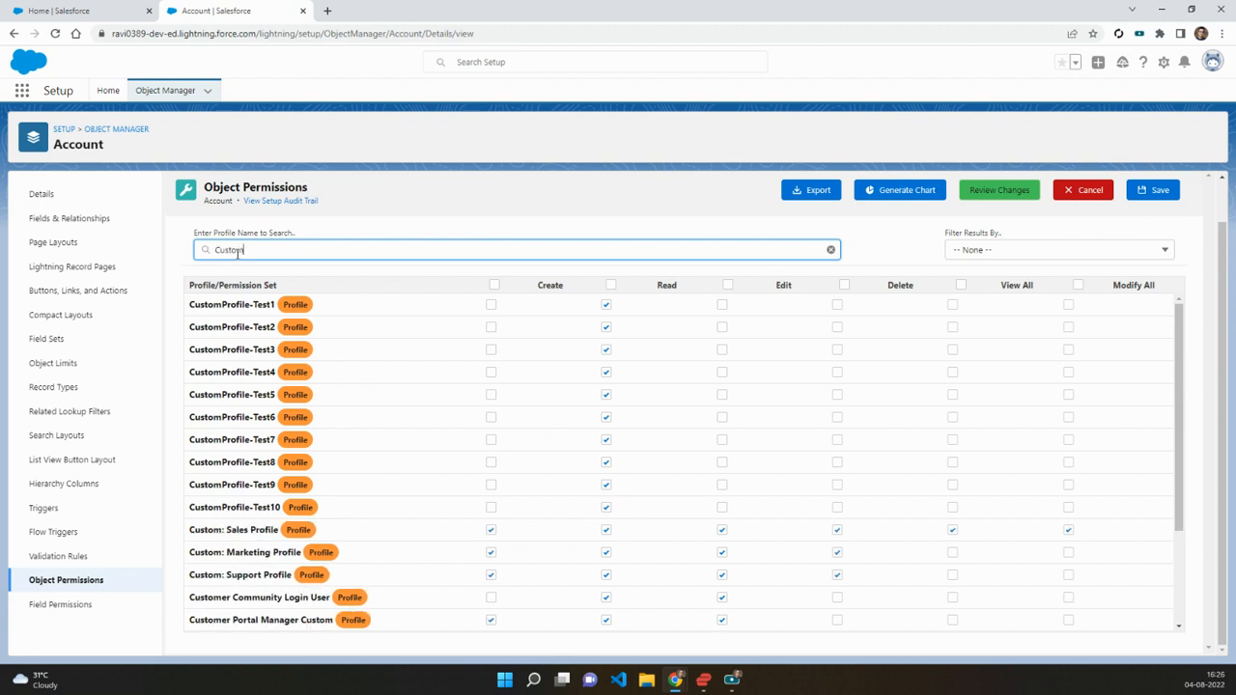
{"action": "type", "text": "Profile"}
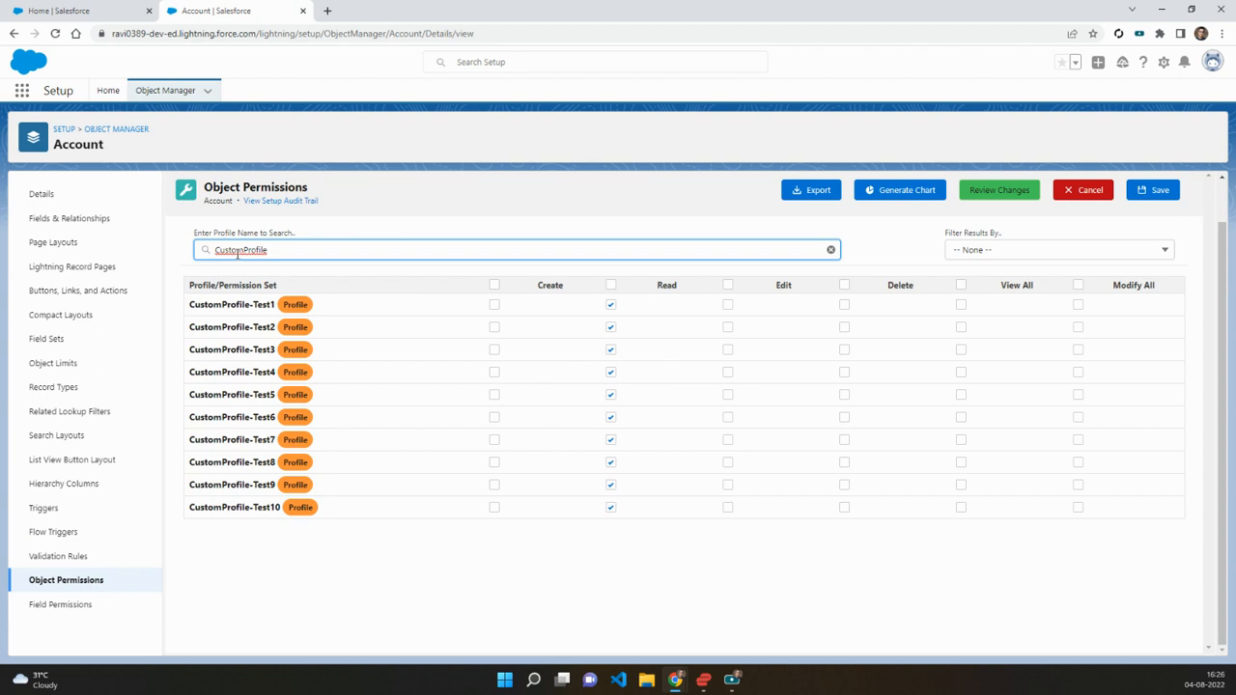
- Grant Create and Edit on Account to all the listed CustomProfile profiles, then review the changes and save them
{"action": "left_click", "coordinate": [494, 285]}
{"action": "left_click", "coordinate": [728, 286]}
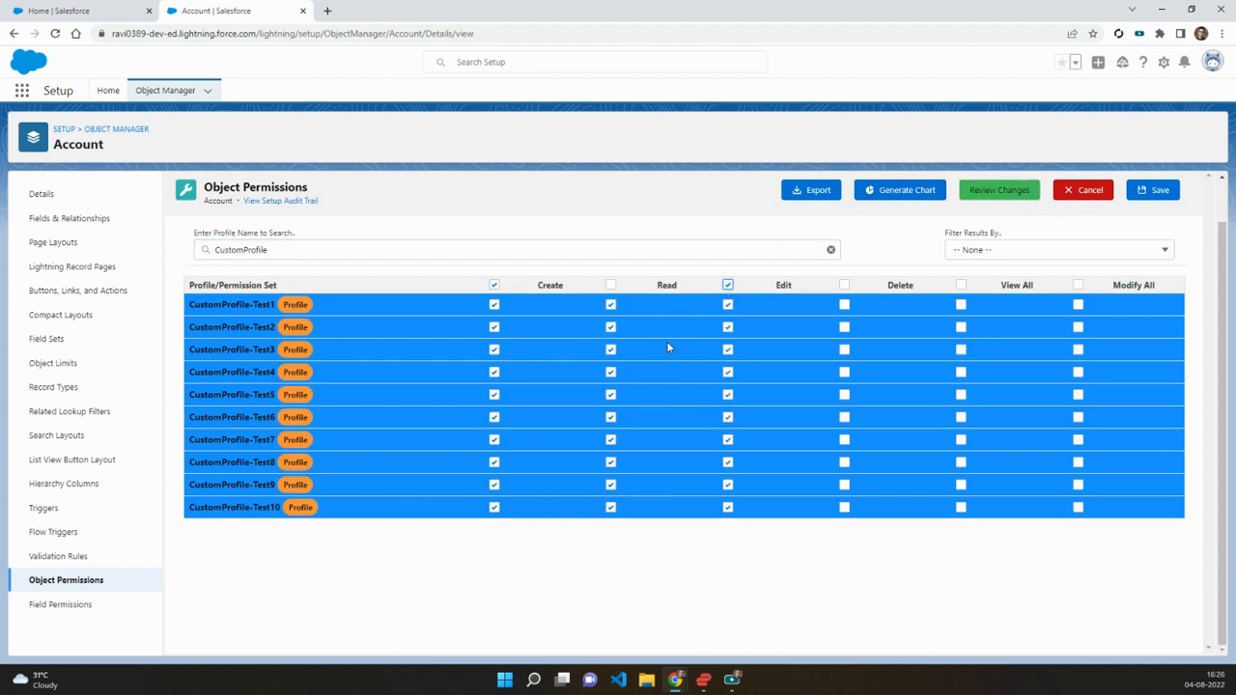
{"action": "left_click", "coordinate": [1000, 198]}
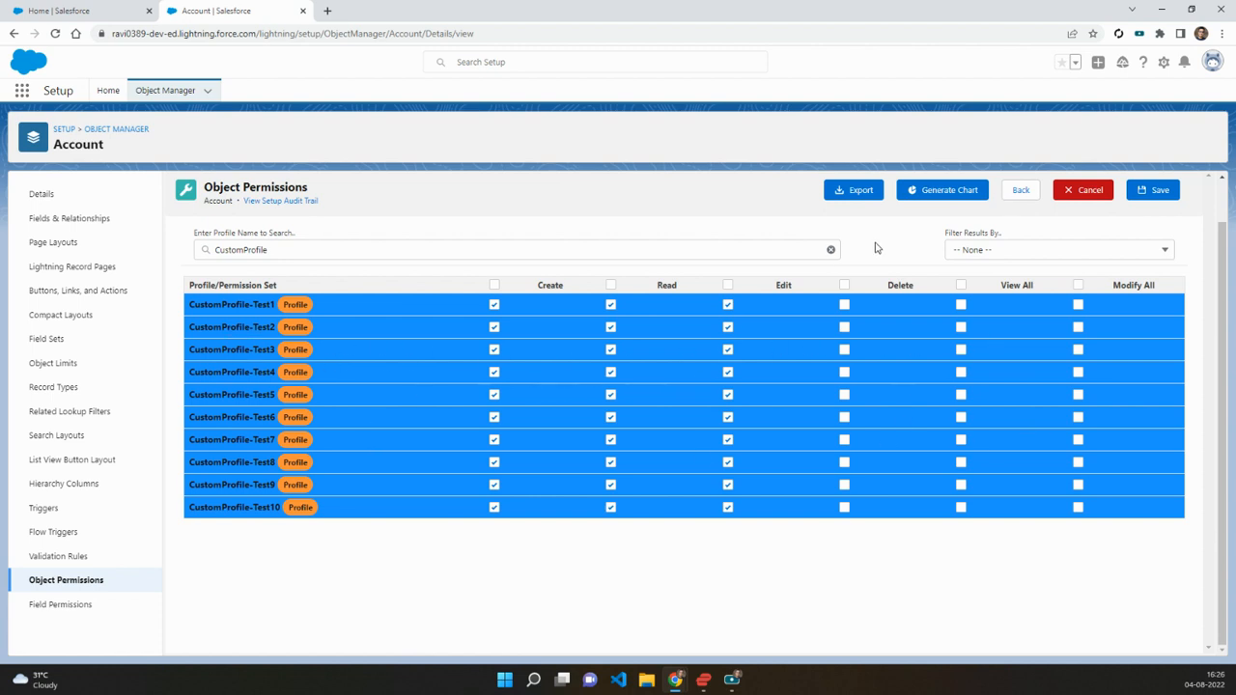
{"action": "left_click", "coordinate": [1159, 192]}
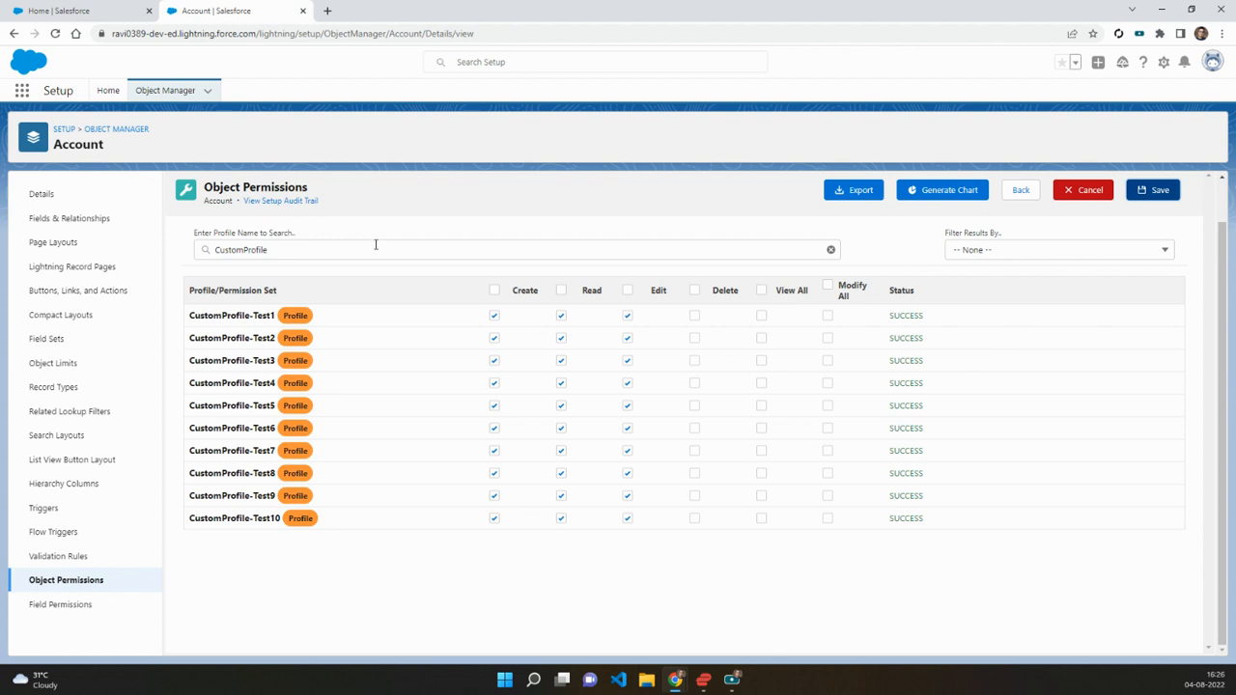
- Open the setup audit trail, examine the entries for the CustomProfile profiles' Account object permissions, and return to the Account page
{"action": "left_click", "coordinate": [296, 205]}
{"action": "left_click", "coordinate": [245, 16]}
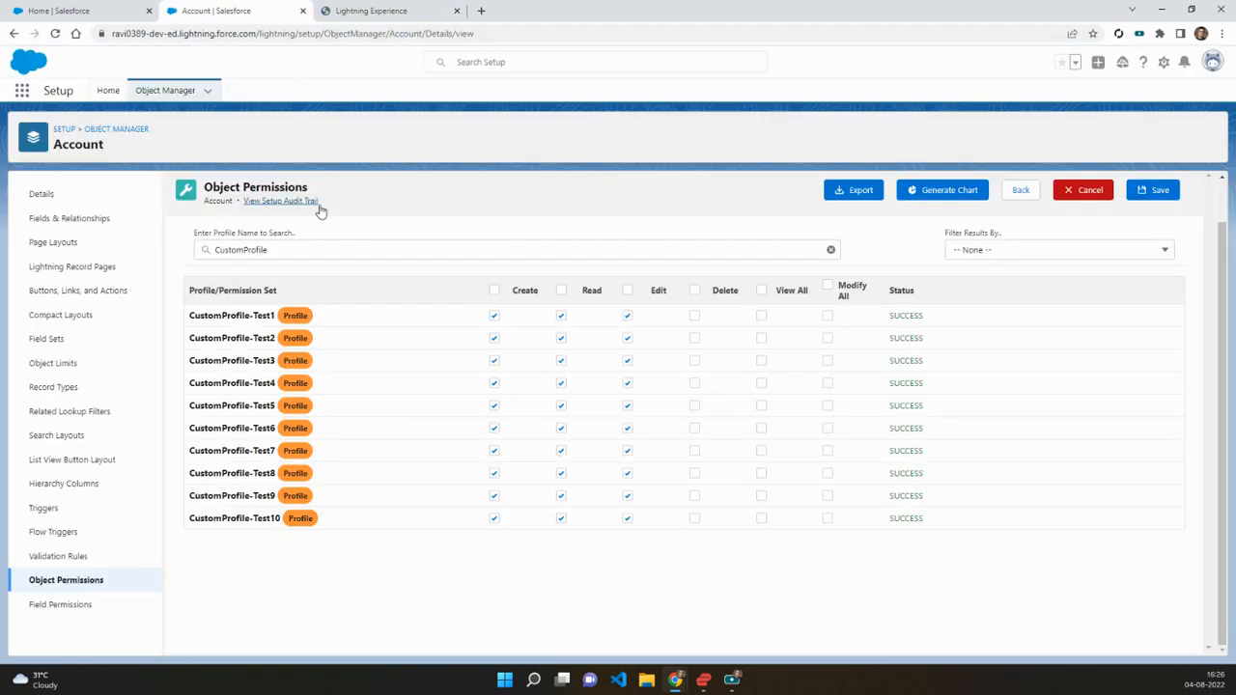
{"action": "left_click", "coordinate": [371, 11]}
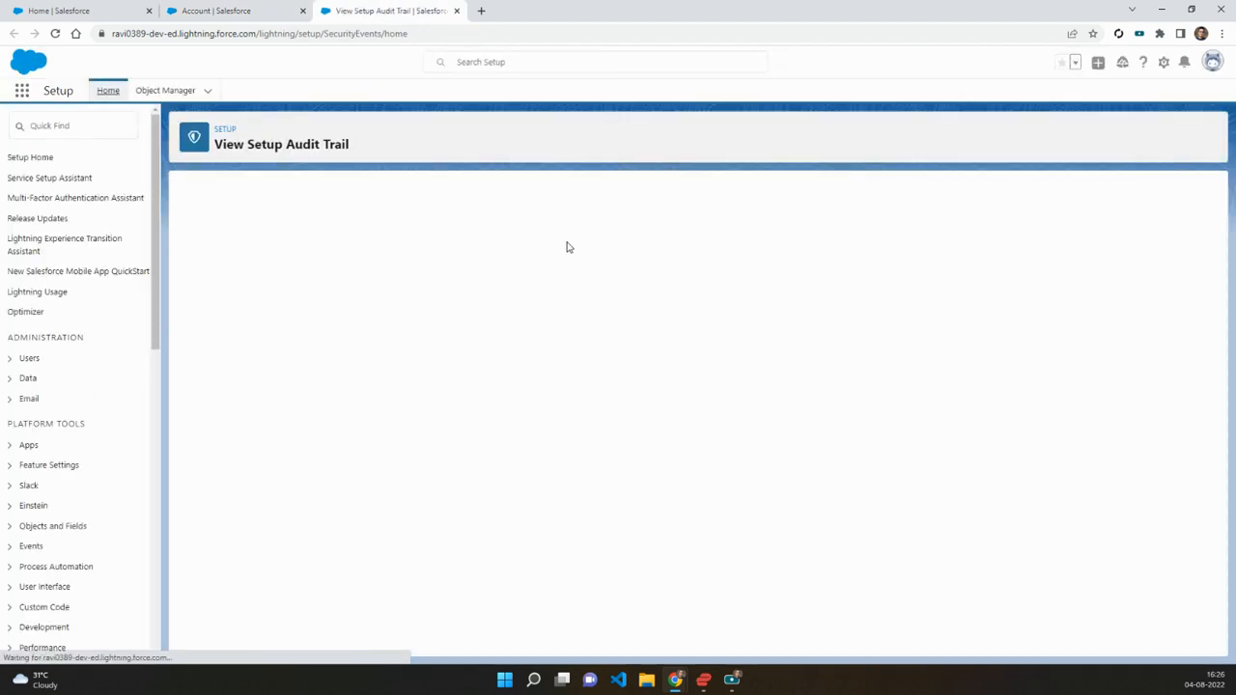
{"action": "left_click_drag", "start_coordinate": [497, 272], "coordinate": [736, 327]}
{"action": "left_click", "coordinate": [765, 383]}
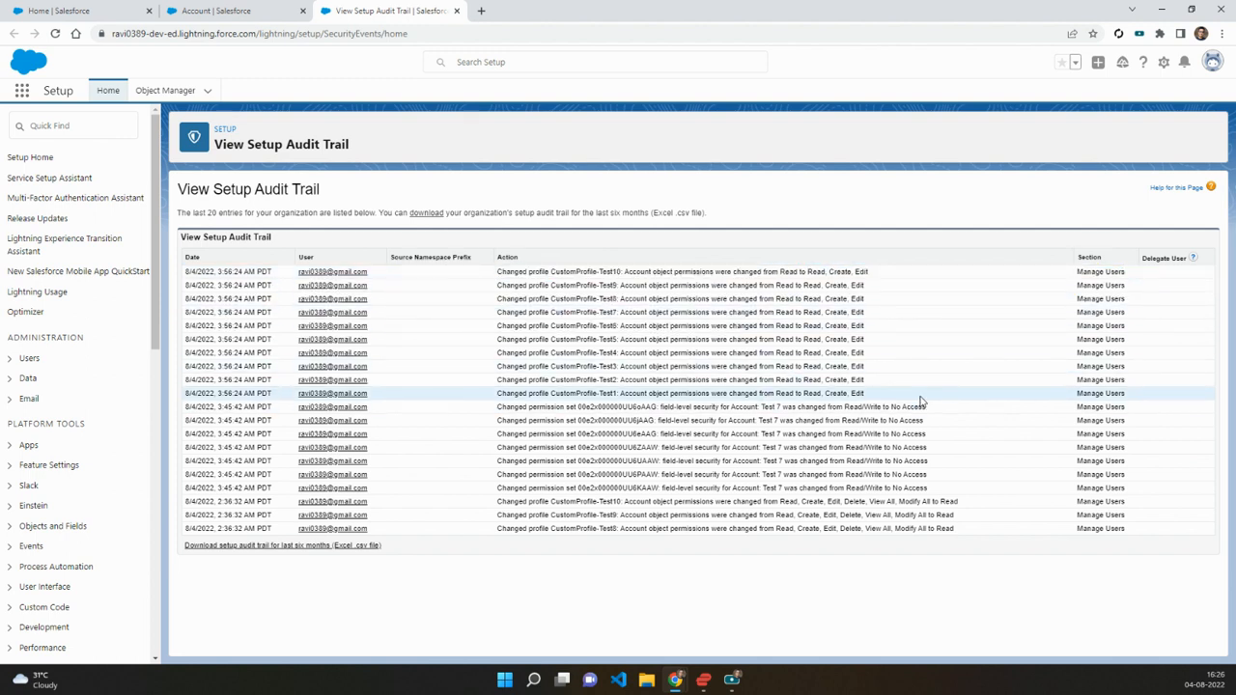
{"action": "left_click_drag", "start_coordinate": [918, 396], "coordinate": [564, 300]}
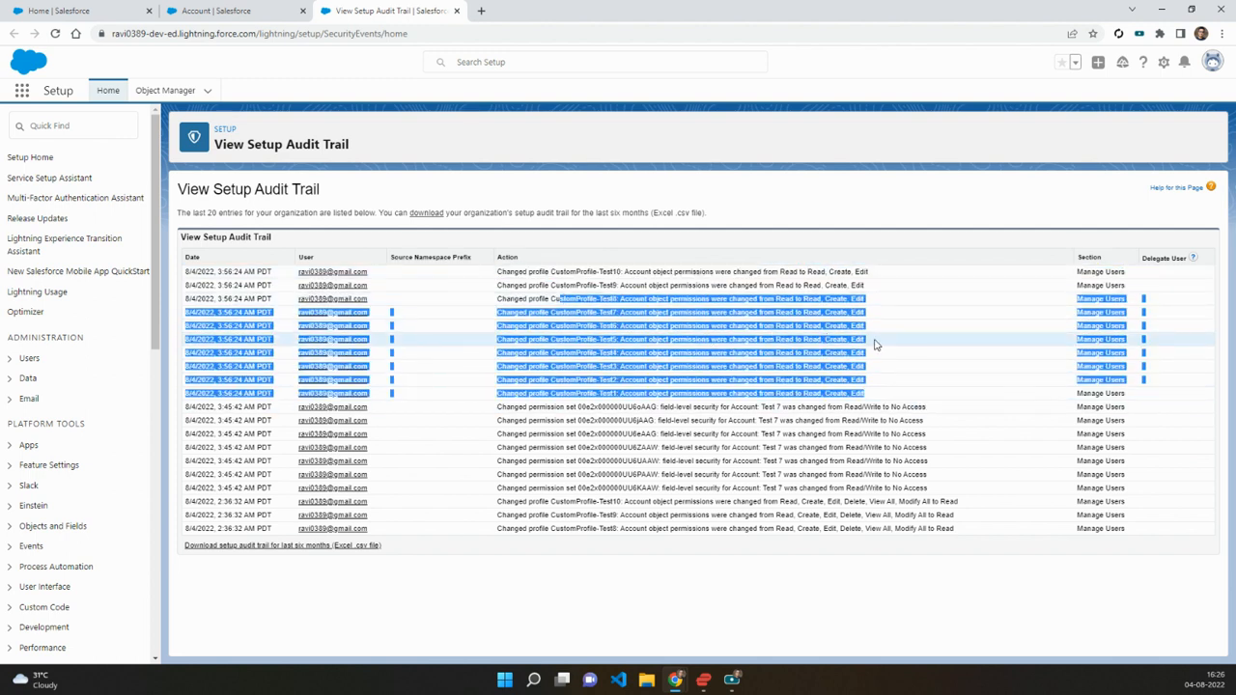
{"action": "left_click", "coordinate": [215, 10]}
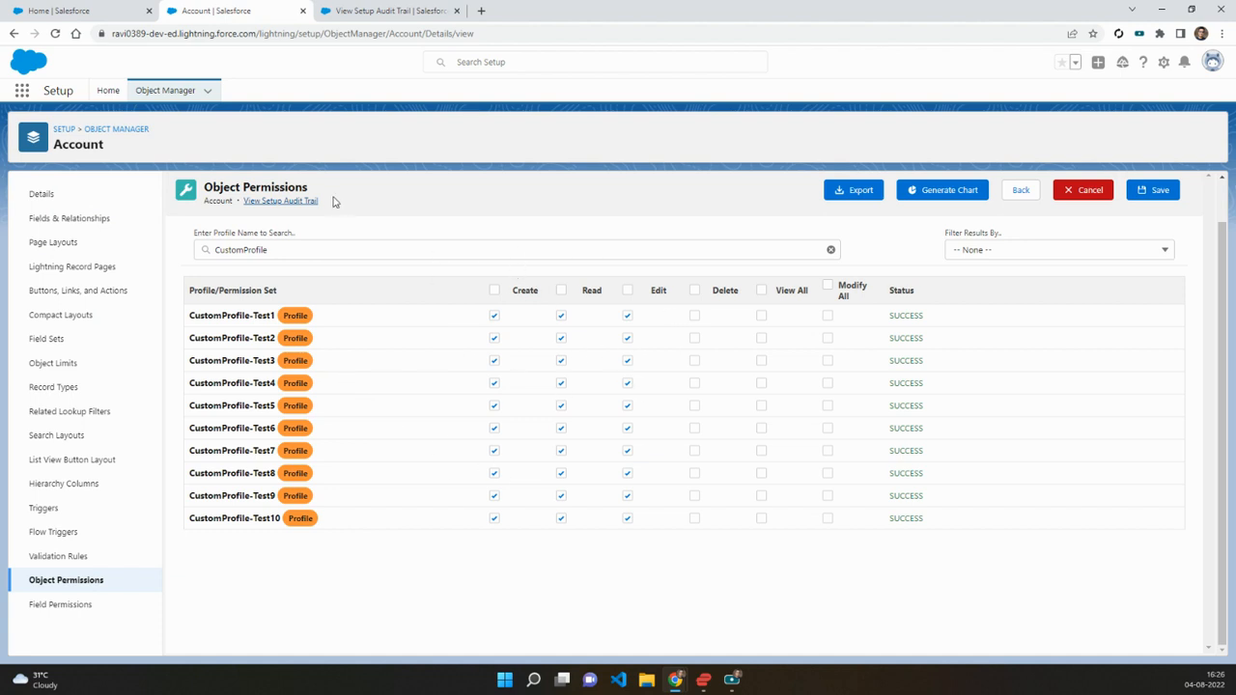
{"action": "double_click", "coordinate": [250, 253]}
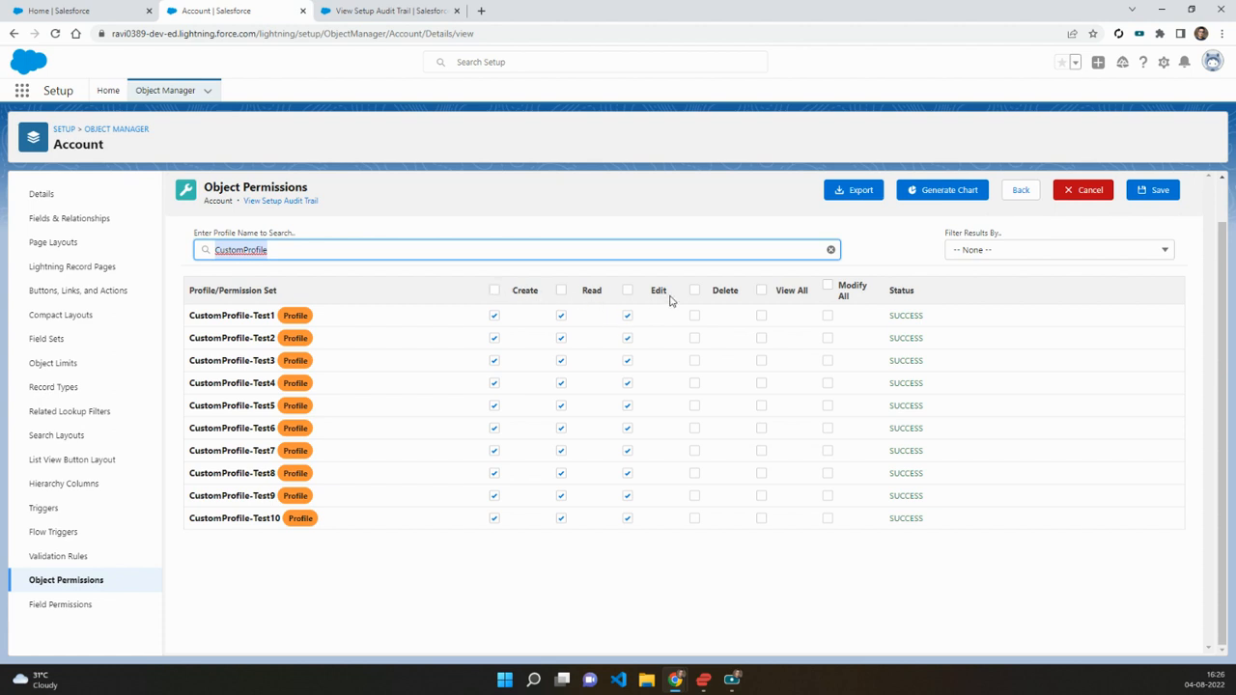
{"action": "left_click", "coordinate": [1007, 250]}
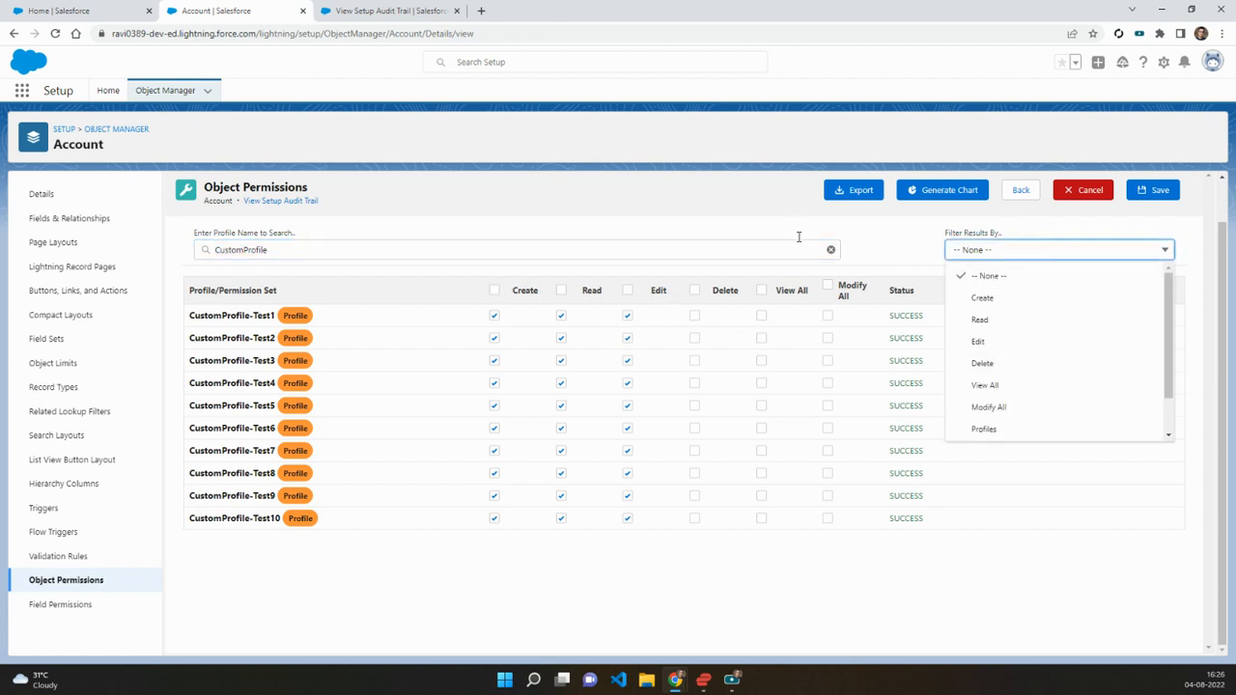
{"action": "left_click", "coordinate": [775, 206]}
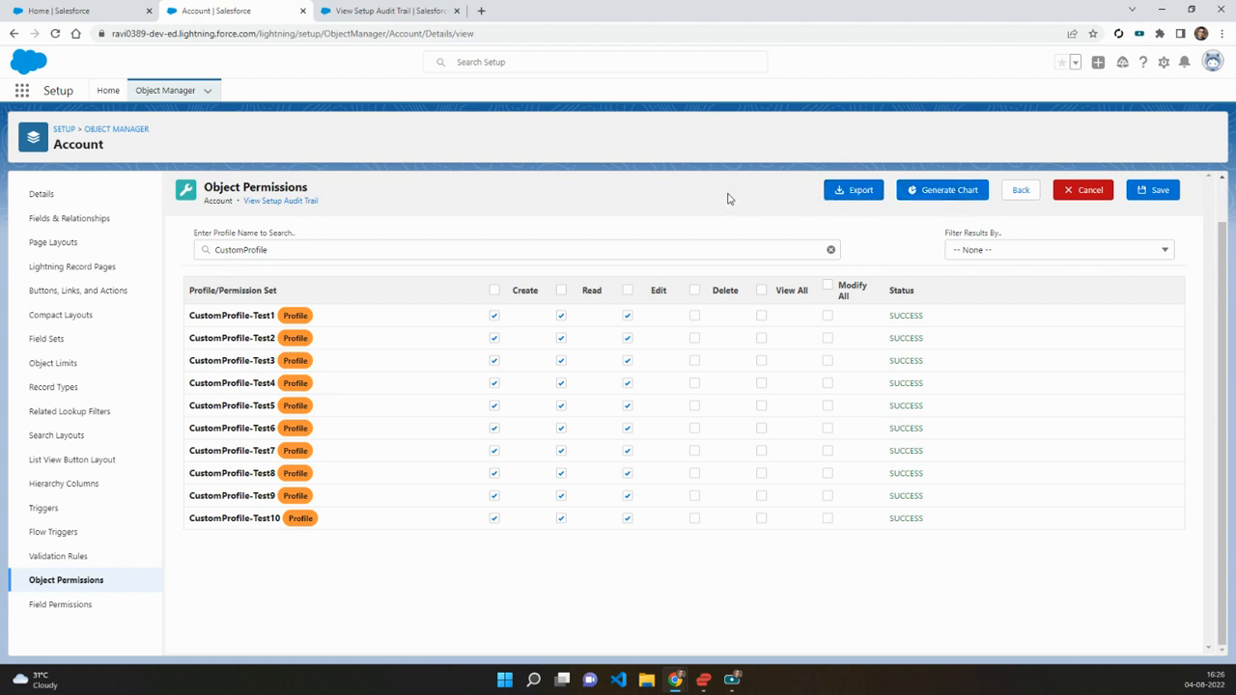
- Open the Account object's Field Permissions and look through the list of all its fields
{"action": "left_click", "coordinate": [62, 607]}
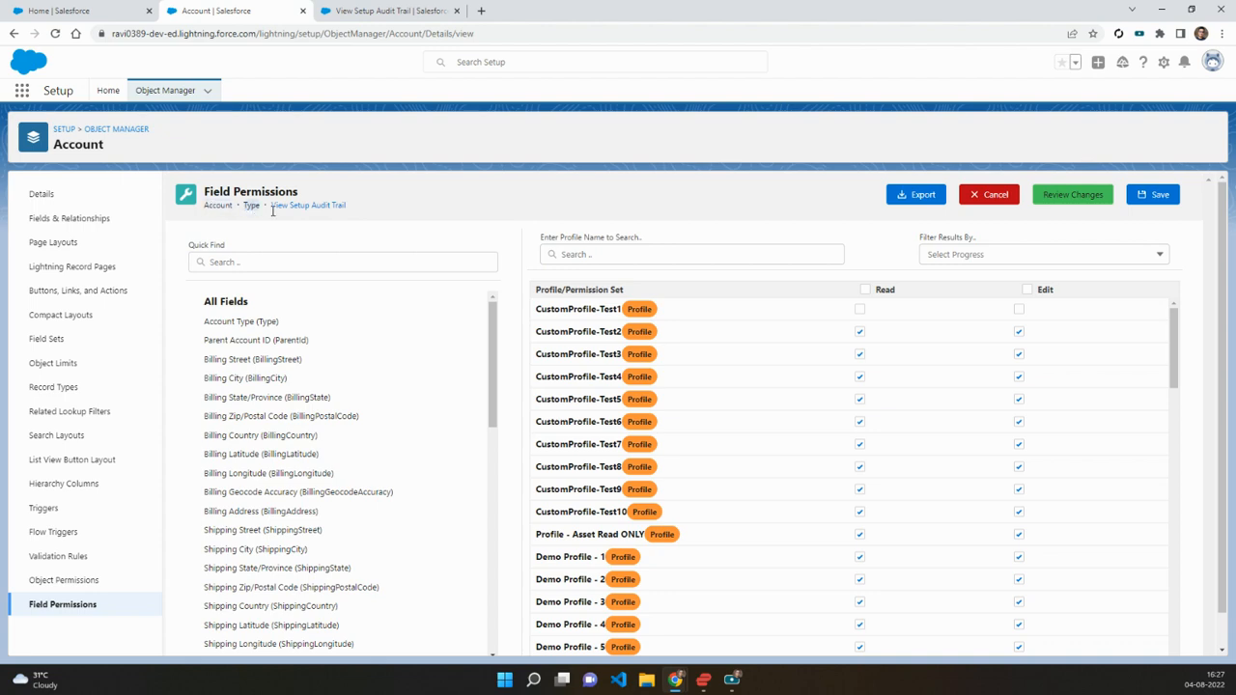
{"action": "scroll", "coordinate": [1072, 400], "scroll_direction": "down", "scroll_amount": 10}
{"action": "scroll", "coordinate": [1049, 400], "scroll_direction": "up", "scroll_amount": 10}
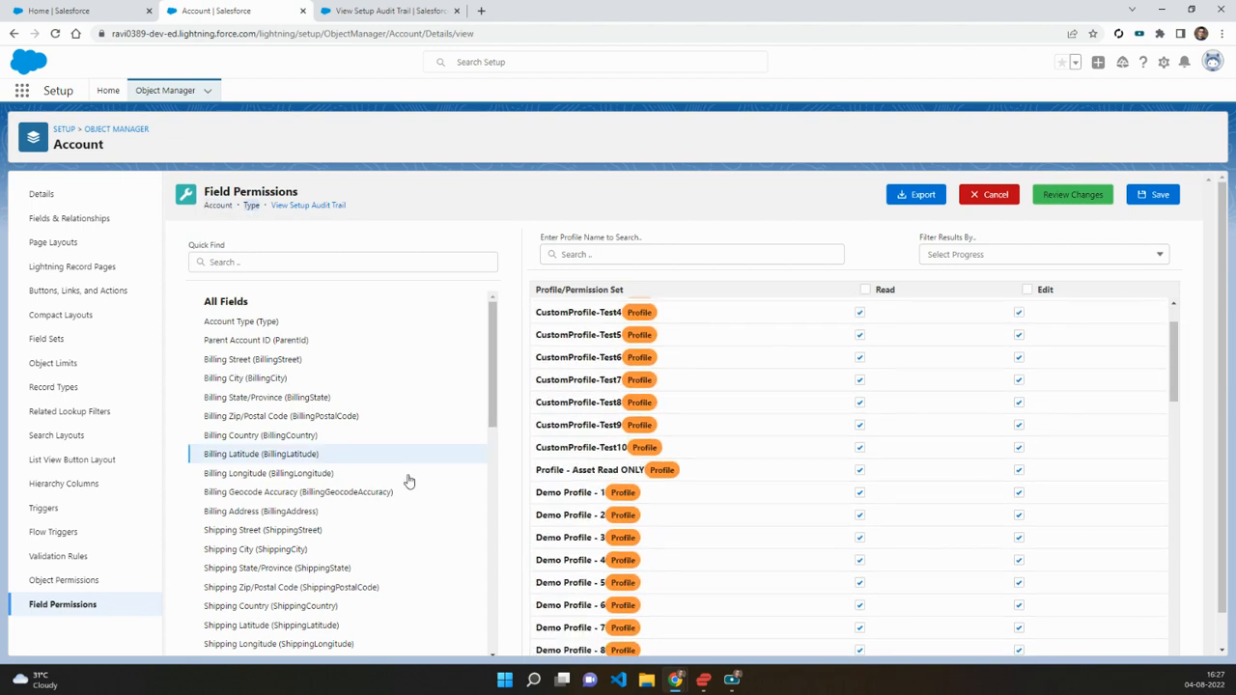
{"action": "scroll", "coordinate": [365, 400], "scroll_direction": "down", "scroll_amount": 10}
{"action": "scroll", "coordinate": [365, 401], "scroll_direction": "down", "scroll_amount": 3}
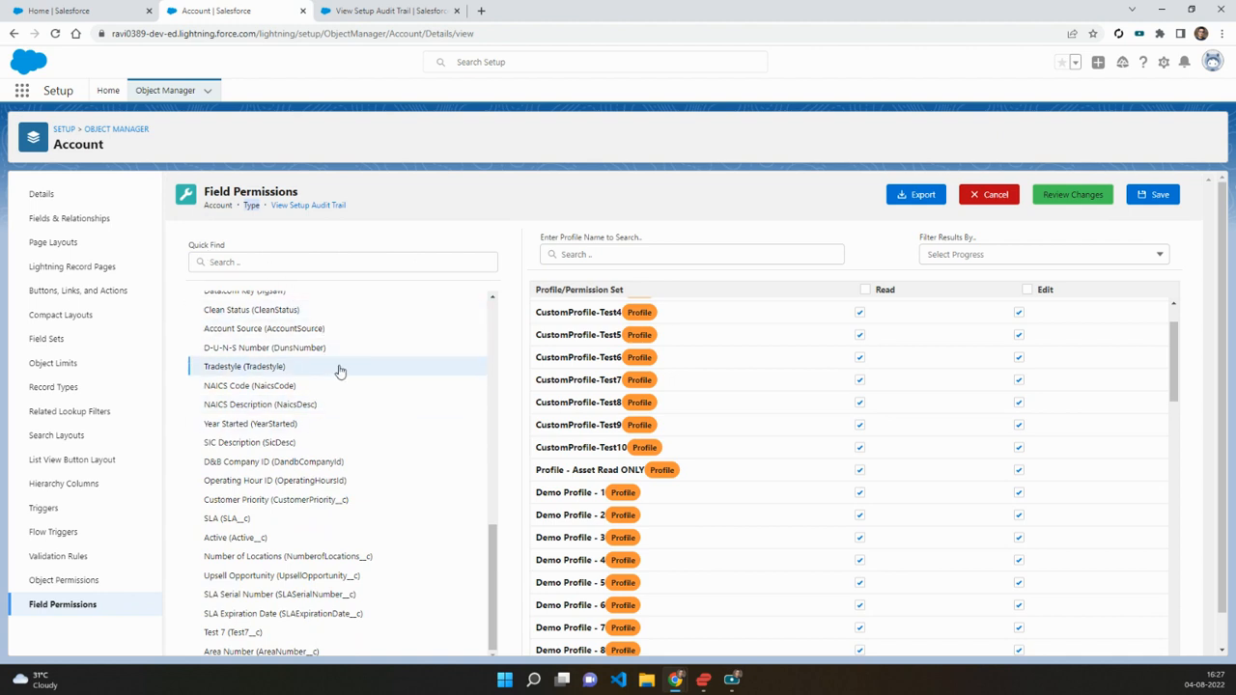
{"action": "scroll", "coordinate": [386, 377], "scroll_direction": "down", "scroll_amount": 2}
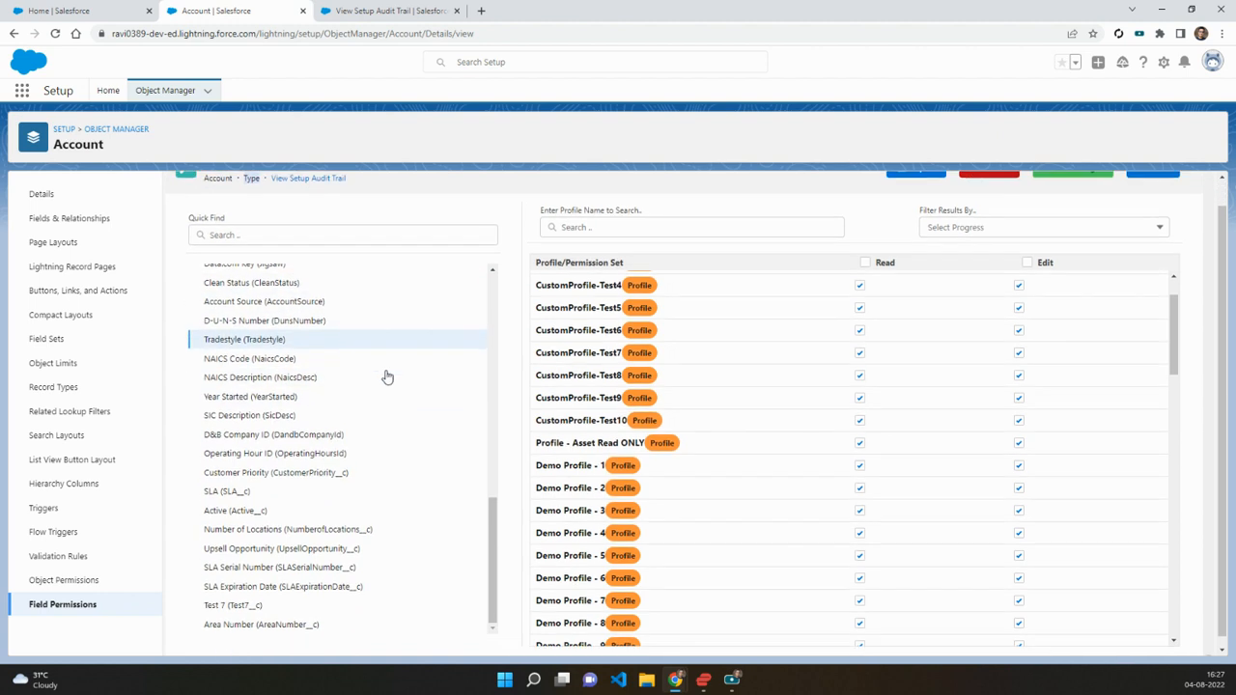
- Search the Account fields for "Test" and display the permissions of the Test 7 (Test7__c) field
{"action": "left_click", "coordinate": [251, 227]}
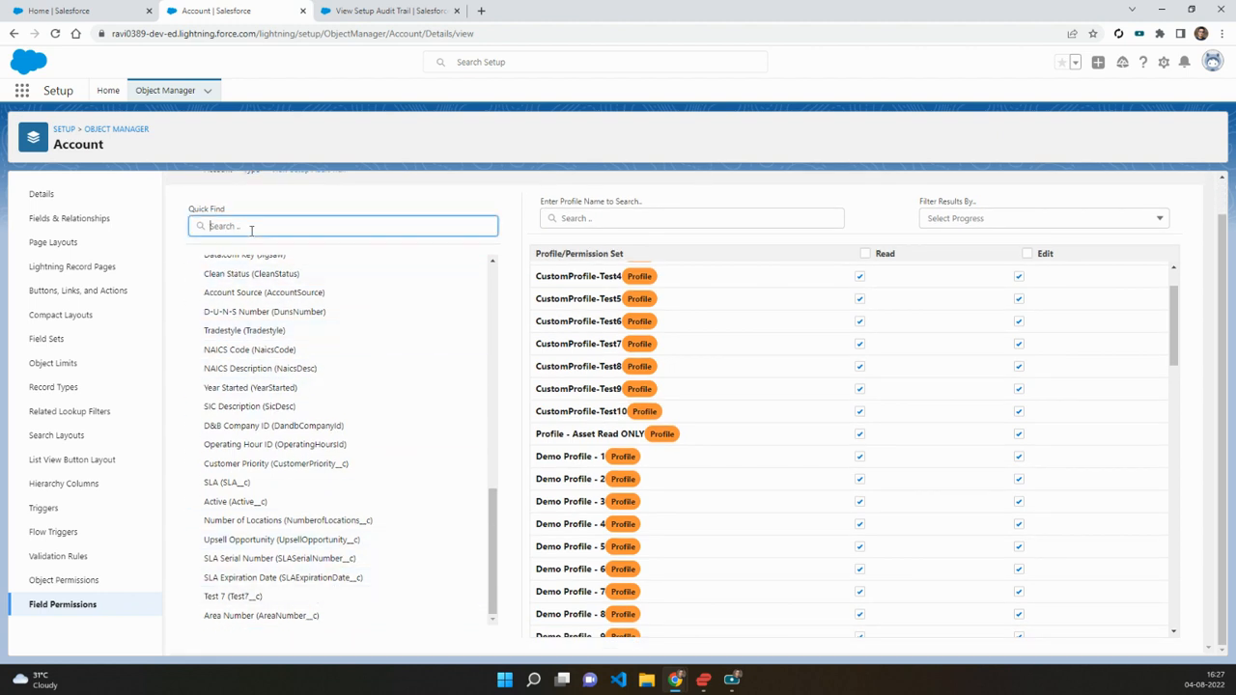
{"action": "type", "text": "Tes"}
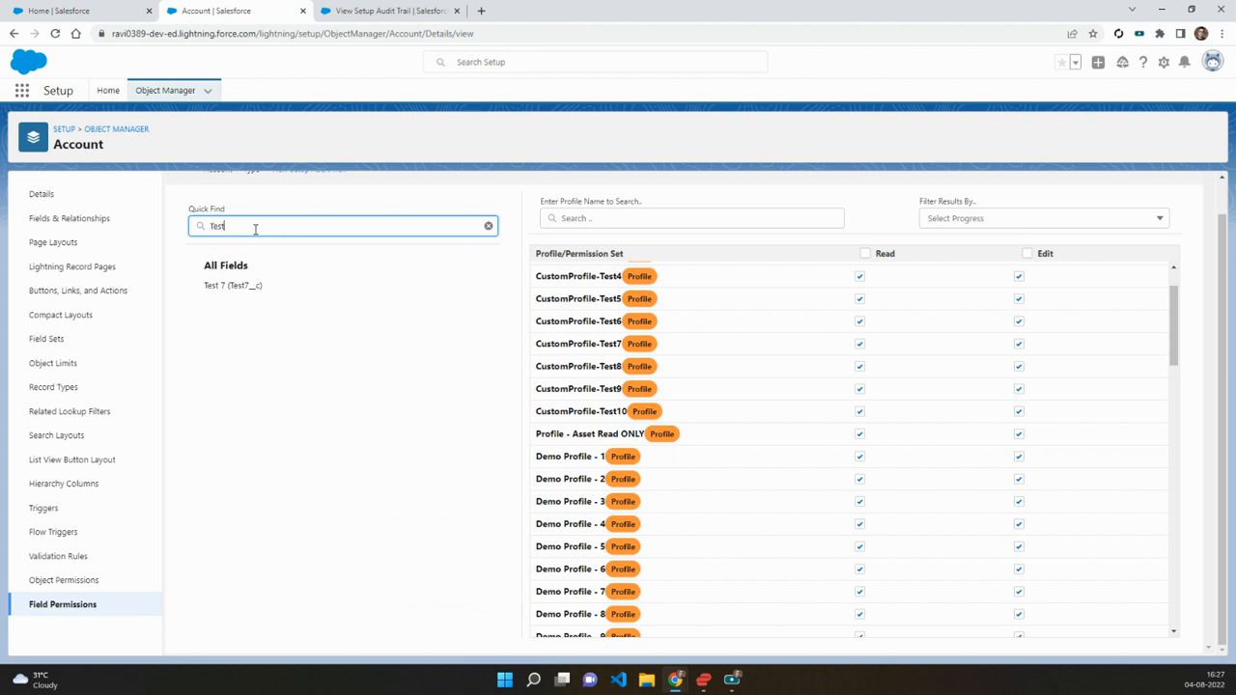
{"action": "type", "text": "t"}
{"action": "scroll", "coordinate": [289, 270], "scroll_direction": "up", "scroll_amount": 2}
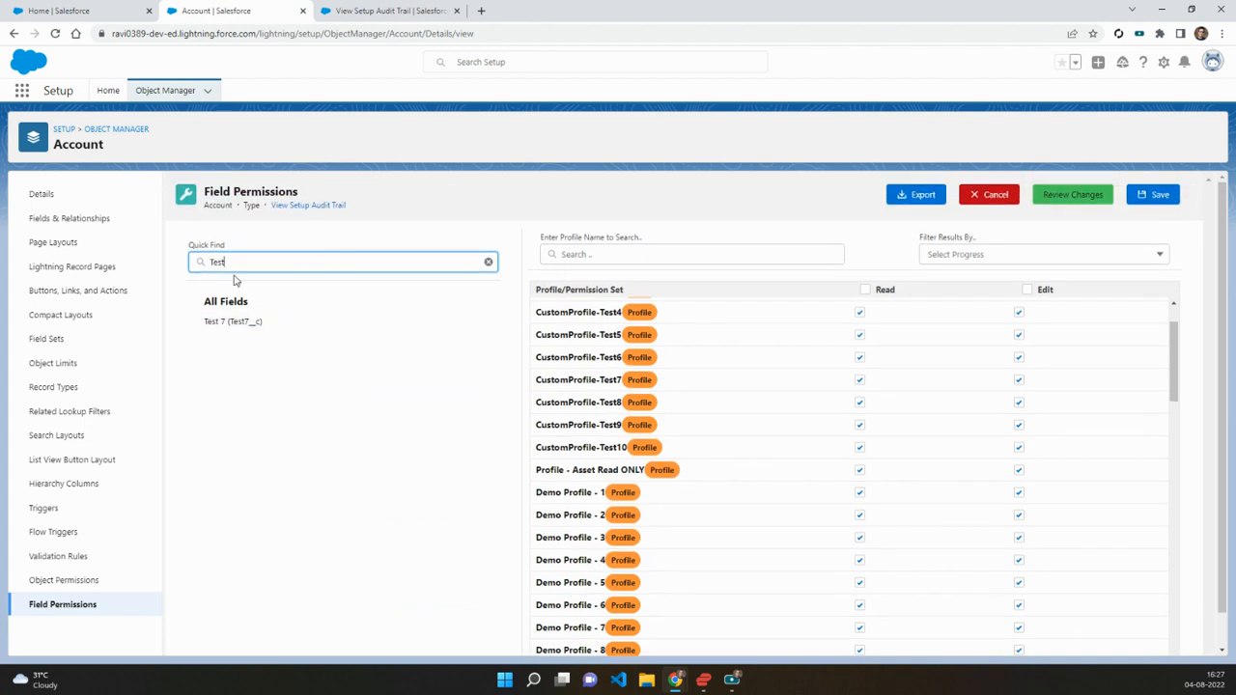
{"action": "left_click", "coordinate": [232, 327]}
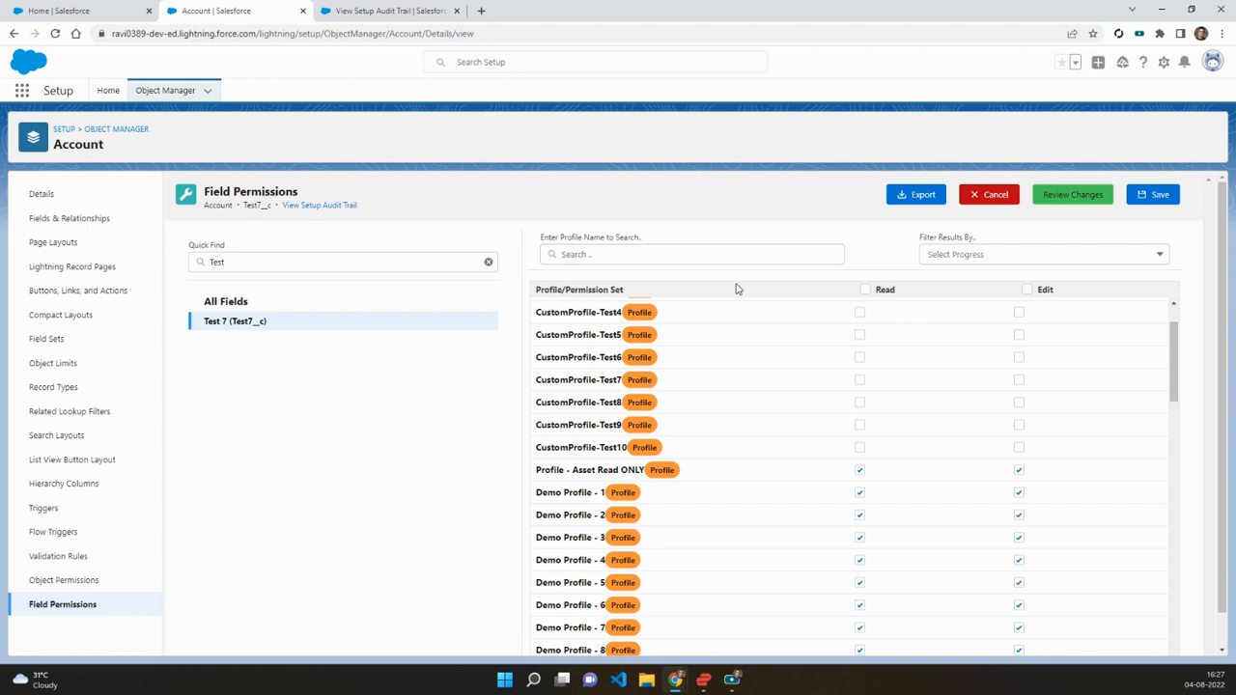
- Review the available filter options for the Test 7 field permissions without applying one, and export the permissions to CSV
{"action": "left_click", "coordinate": [639, 254]}
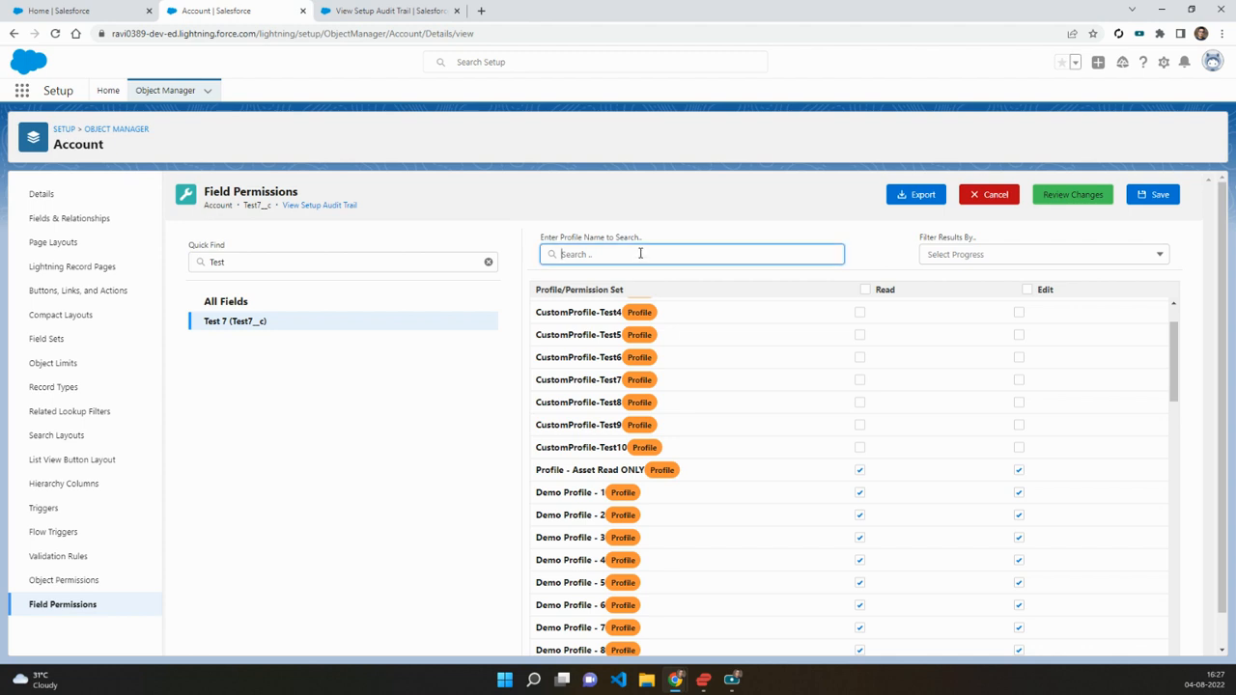
{"action": "left_click", "coordinate": [969, 255]}
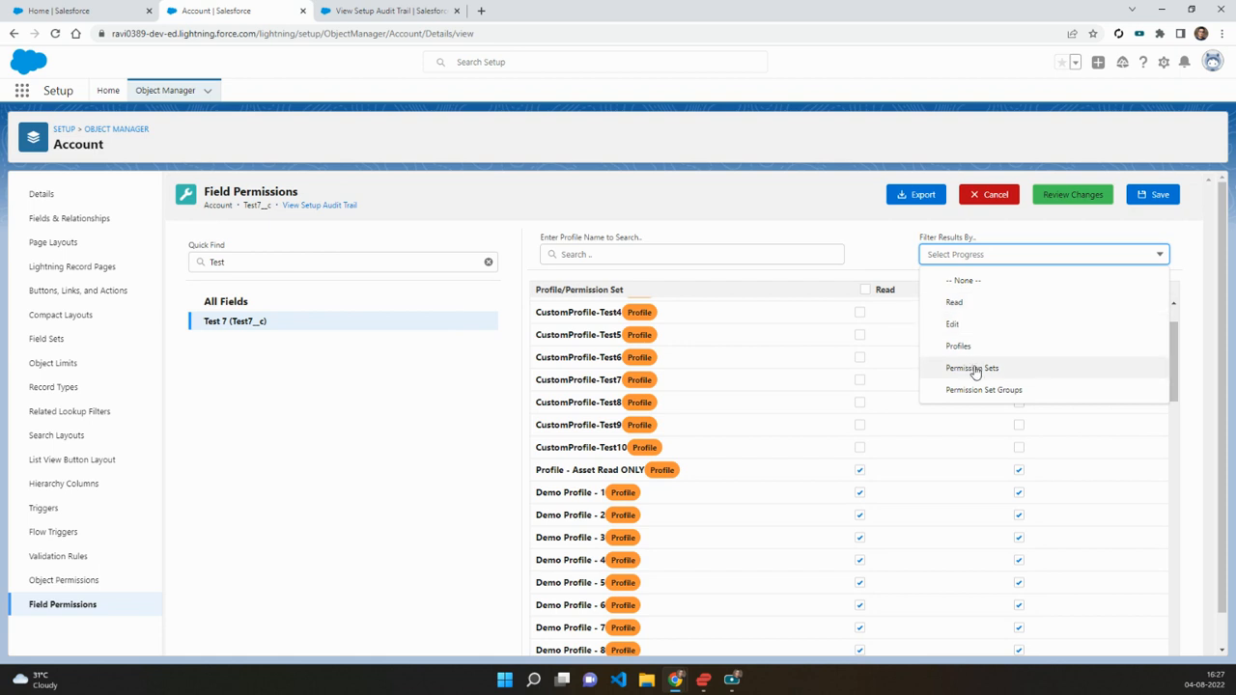
{"action": "left_click", "coordinate": [976, 254]}
{"action": "left_click", "coordinate": [977, 254]}
{"action": "left_click", "coordinate": [892, 244]}
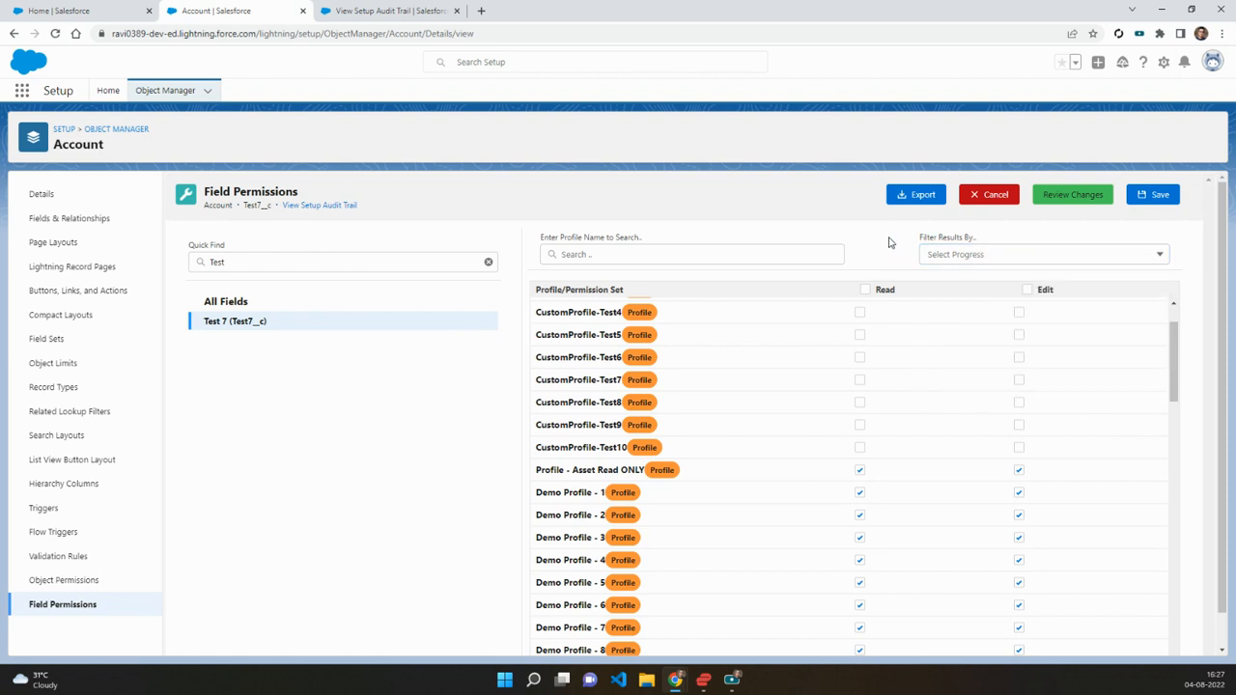
{"action": "left_click", "coordinate": [917, 195]}
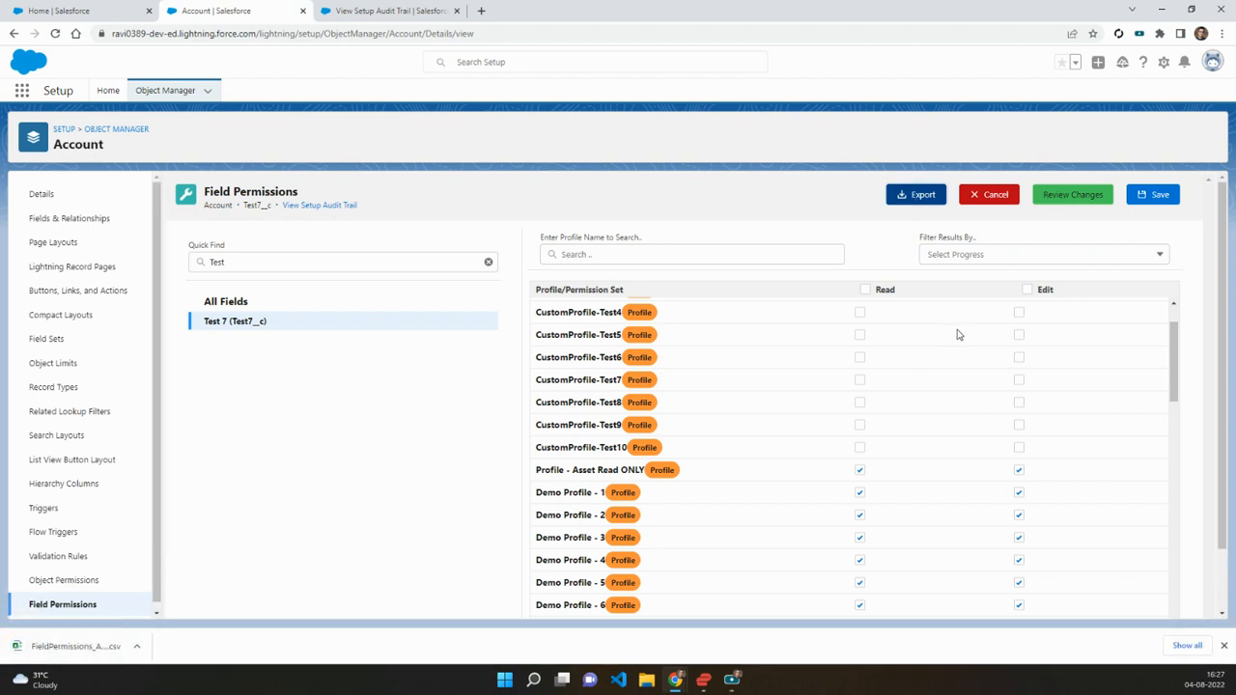
- Search for the CustomProfile profiles, grant all of them Edit and Read on the Test 7 field, and save
{"action": "left_click", "coordinate": [698, 254]}
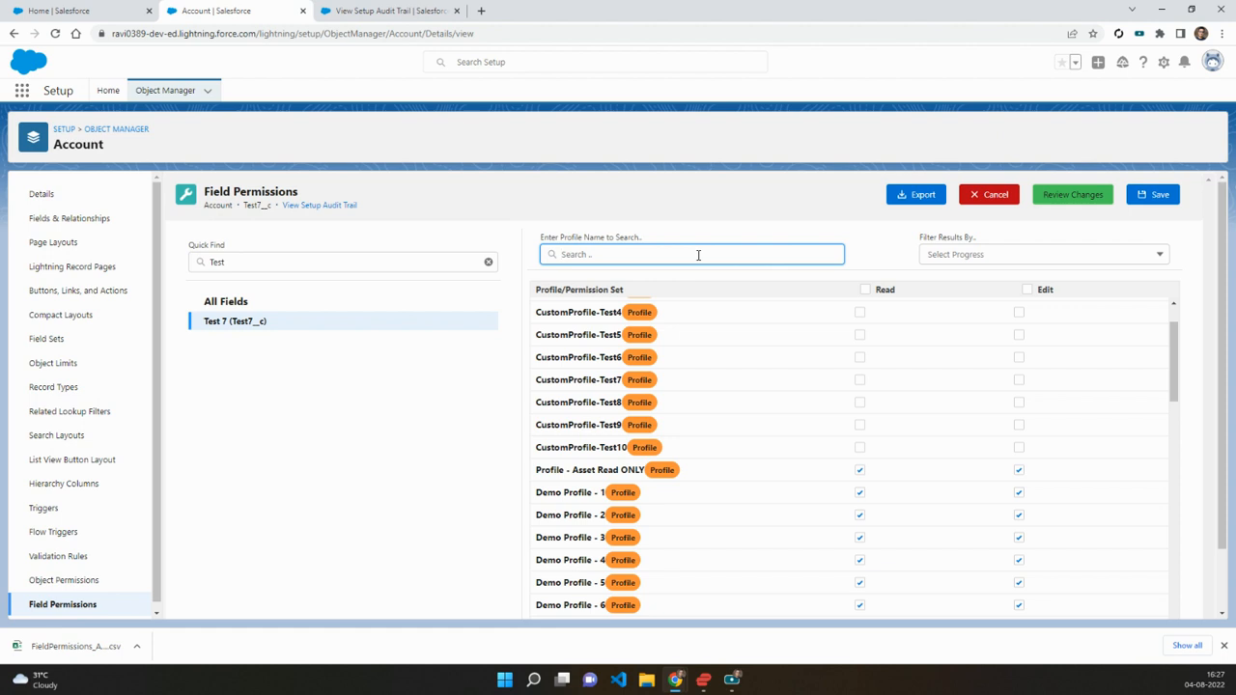
{"action": "type", "text": "Custom"}
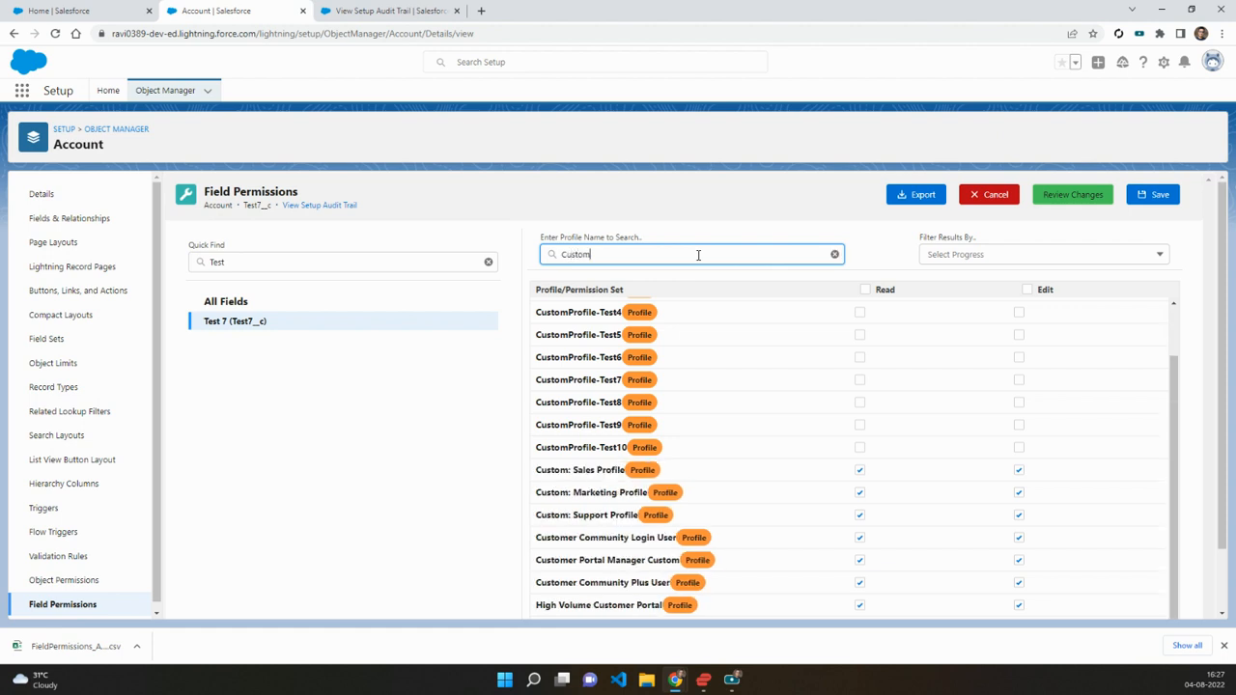
{"action": "type", "text": "Profile"}
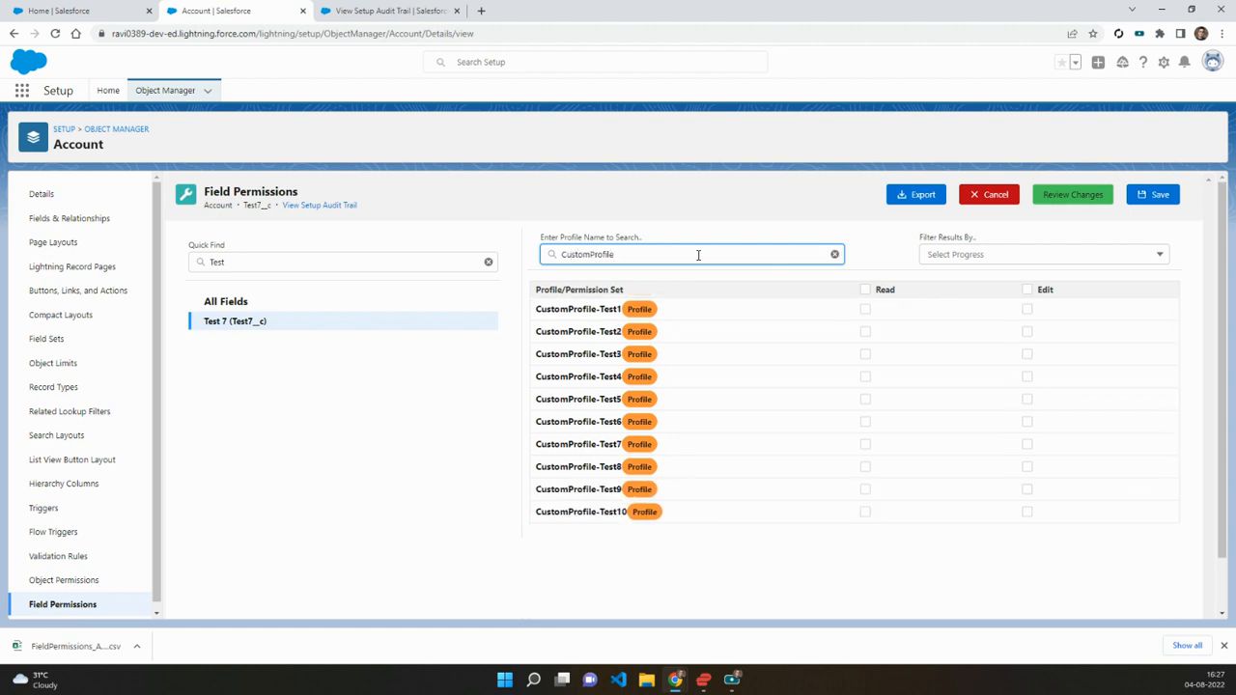
{"action": "left_click", "coordinate": [1027, 290]}
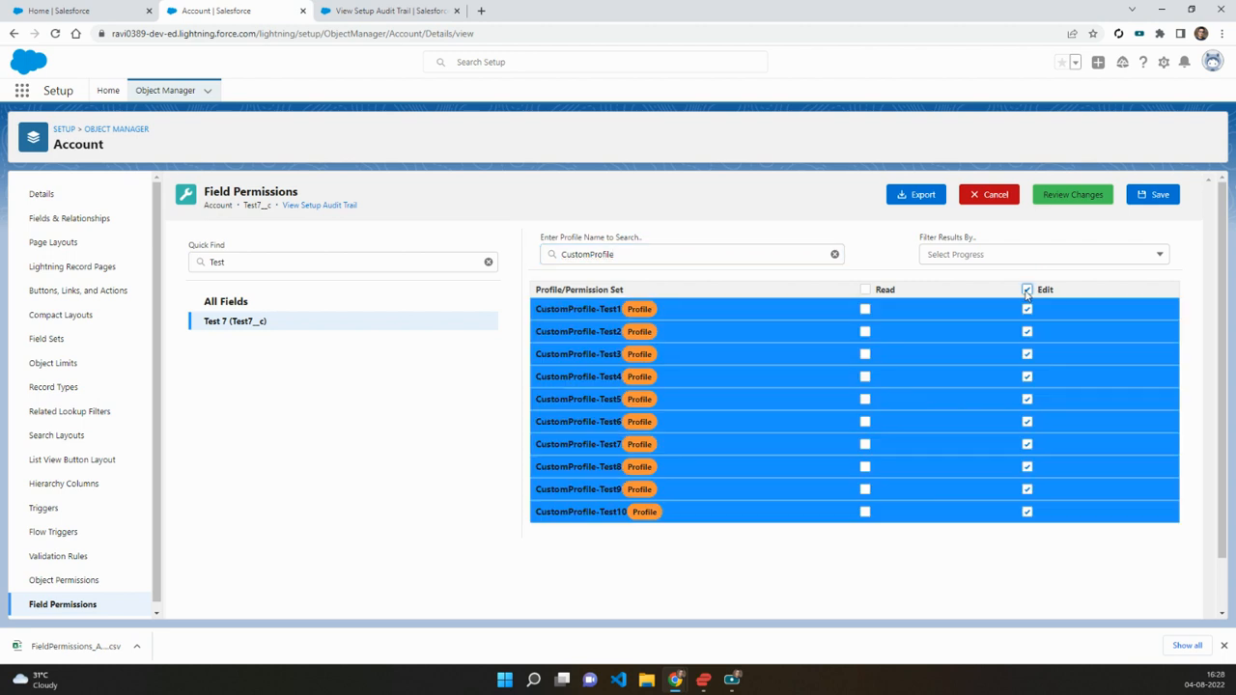
{"action": "left_click", "coordinate": [865, 291]}
{"action": "left_click", "coordinate": [1157, 195]}
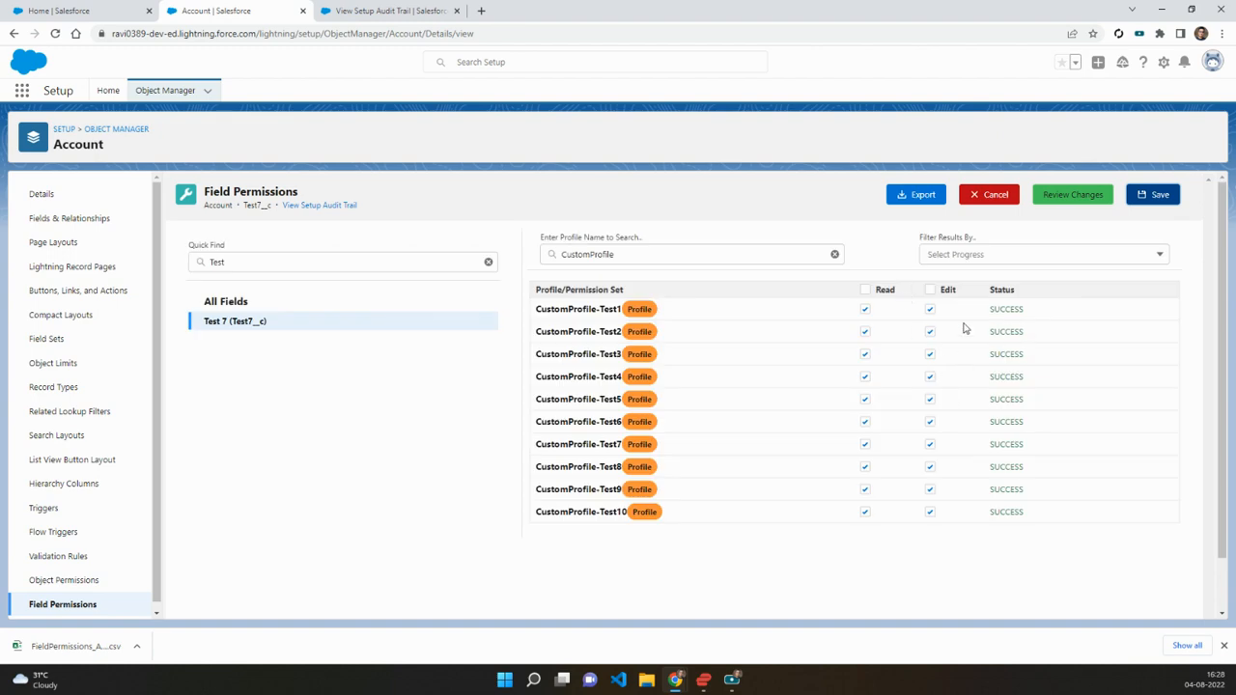
- Open a fresh setup audit trail in place of the outdated one and examine the Test 7 field-level security entries
{"action": "left_click", "coordinate": [334, 208]}
{"action": "left_click", "coordinate": [511, 11]}
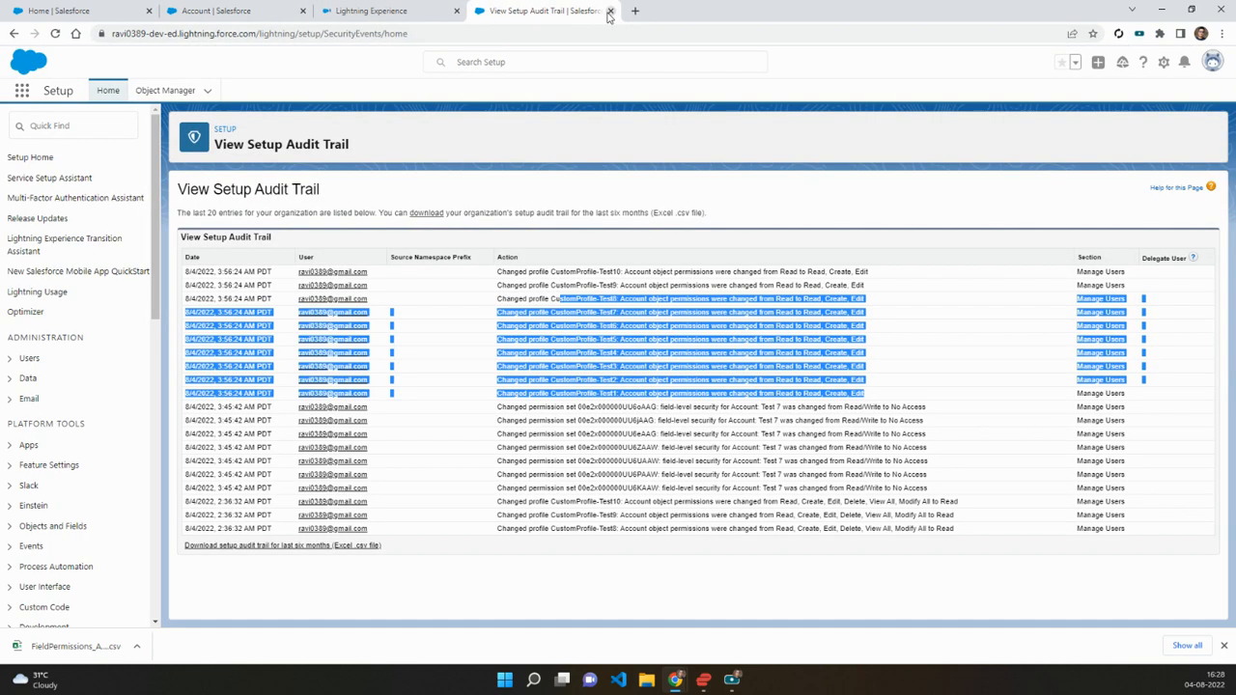
{"action": "left_click", "coordinate": [609, 10]}
{"action": "left_click", "coordinate": [252, 10]}
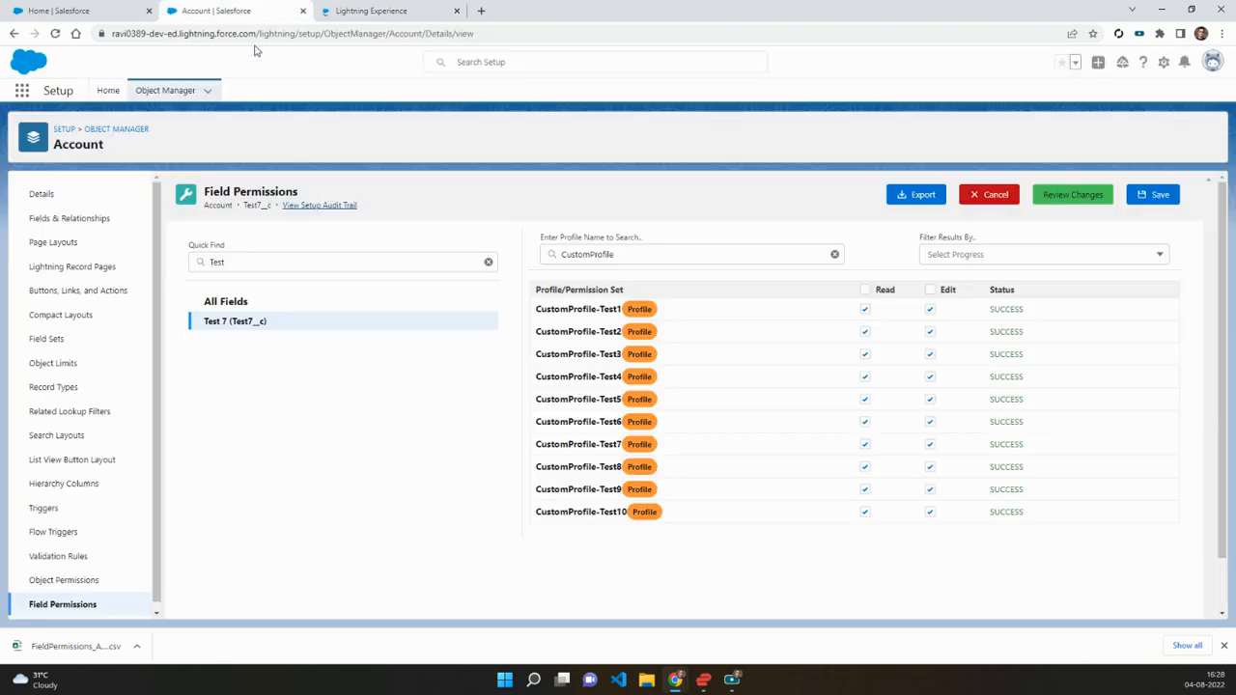
{"action": "left_click_drag", "start_coordinate": [546, 309], "coordinate": [647, 493]}
{"action": "left_click", "coordinate": [386, 11]}
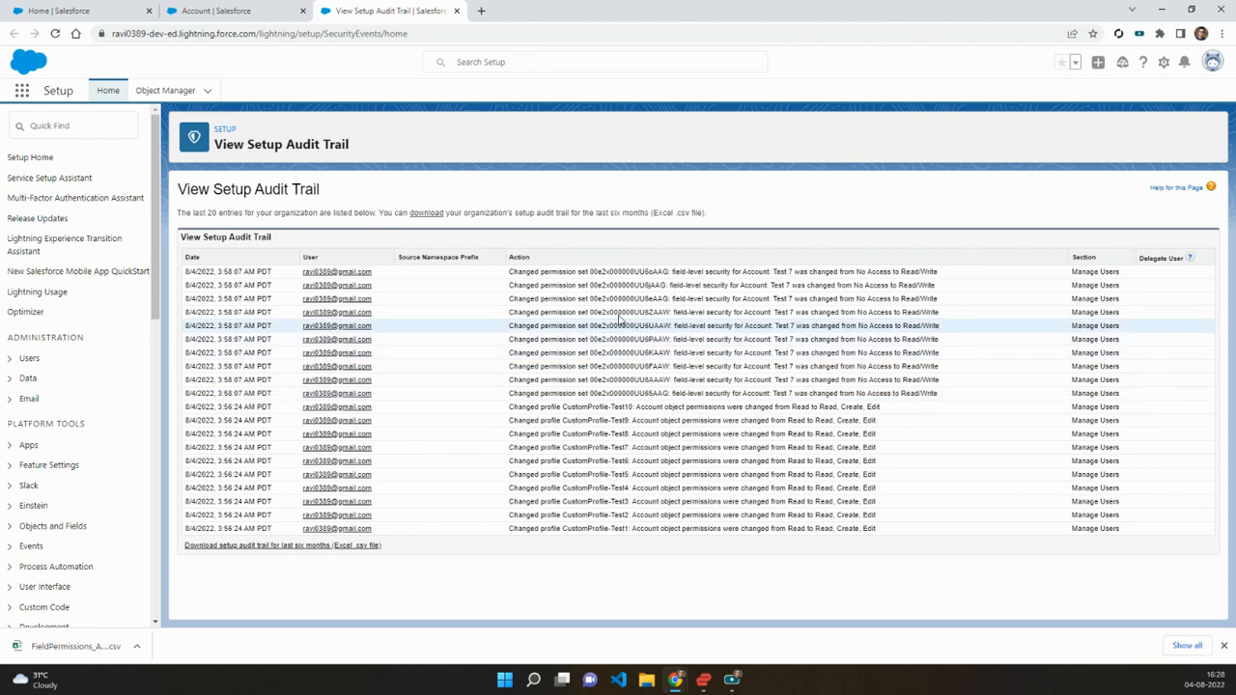
{"action": "left_click_drag", "start_coordinate": [590, 274], "coordinate": [525, 273]}
{"action": "left_click", "coordinate": [946, 397]}
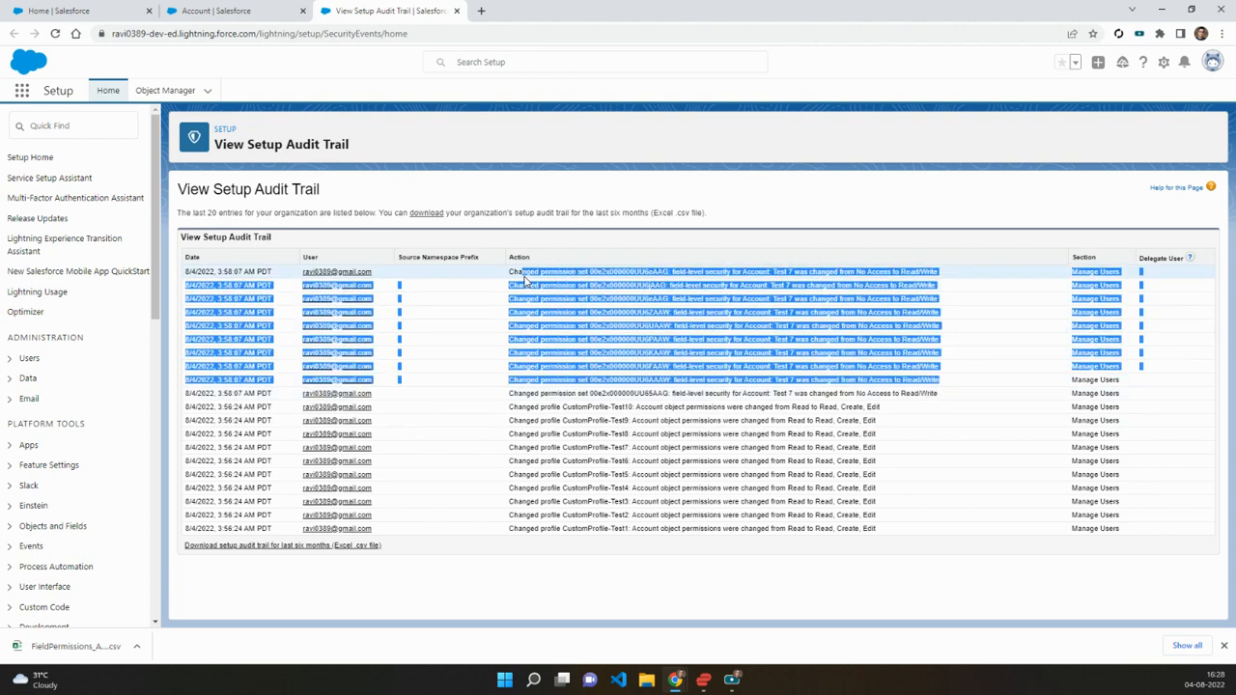
- Return to the Account field permissions and try to save Test 7 with Read removed but Edit kept for CustomProfile-Test1 through CustomProfile-Test10
{"action": "left_click", "coordinate": [510, 298]}
{"action": "left_click", "coordinate": [231, 13]}
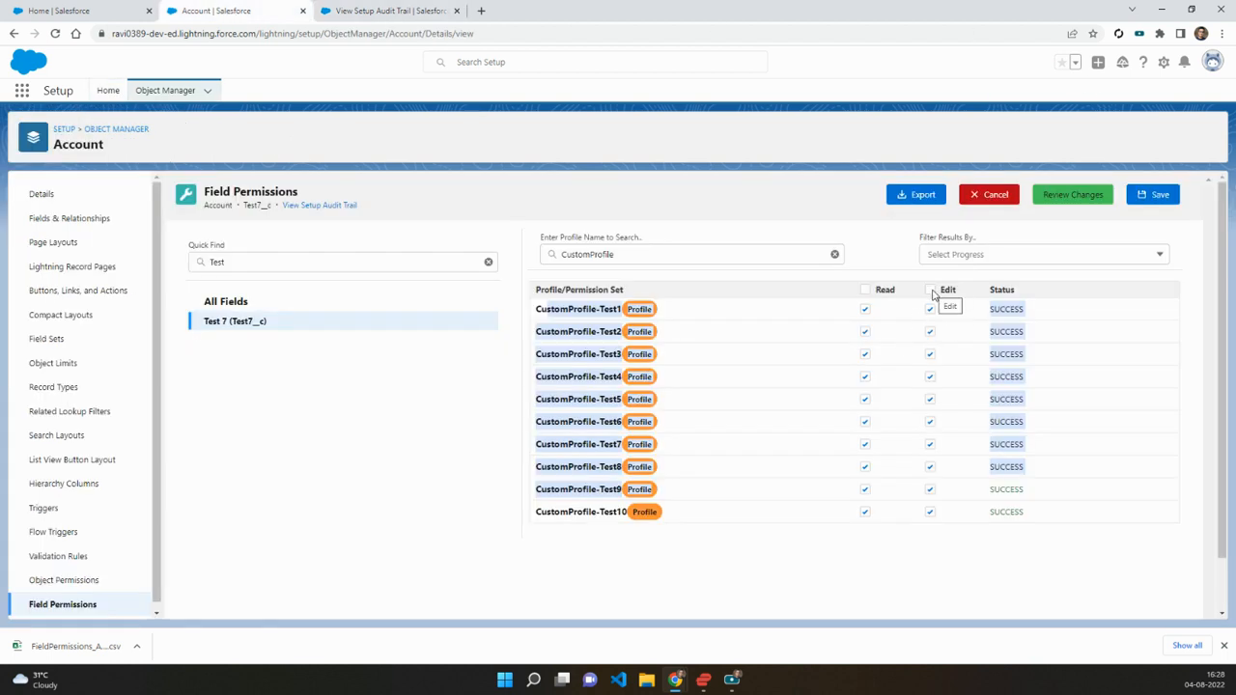
{"action": "left_click", "coordinate": [866, 310]}
{"action": "left_click", "coordinate": [865, 332]}
{"action": "left_click", "coordinate": [865, 355]}
{"action": "left_click", "coordinate": [865, 377]}
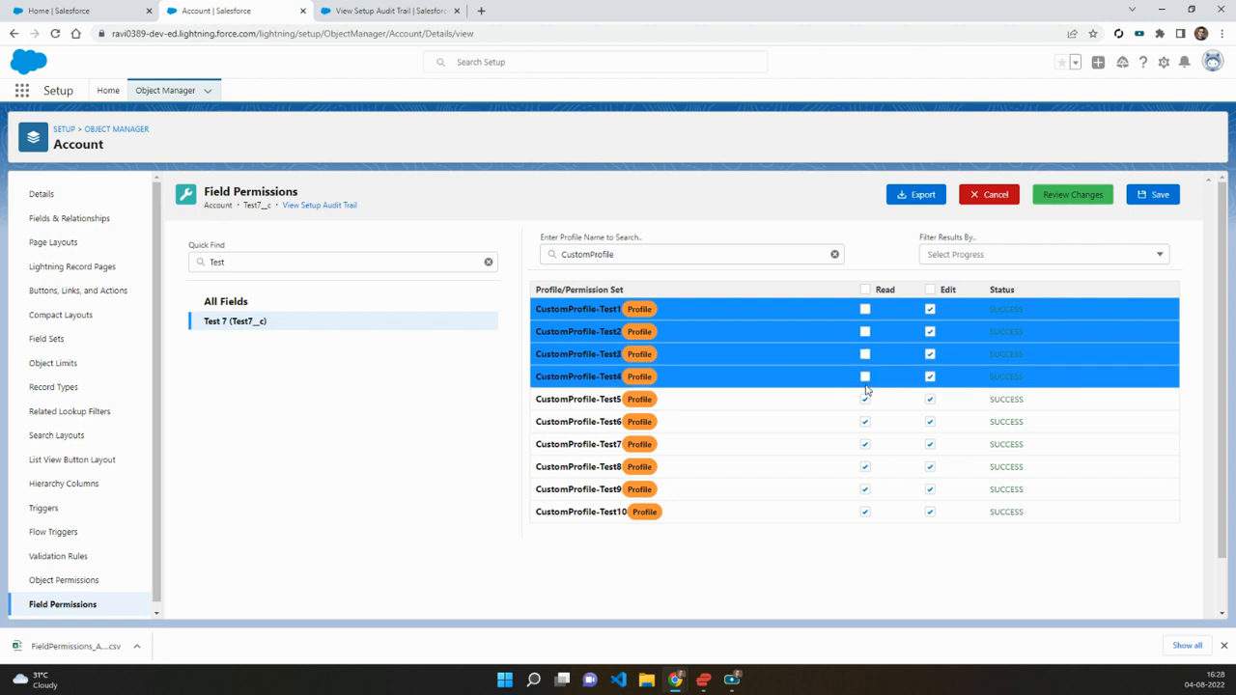
{"action": "left_click", "coordinate": [865, 399]}
{"action": "left_click", "coordinate": [865, 421]}
{"action": "left_click", "coordinate": [865, 445]}
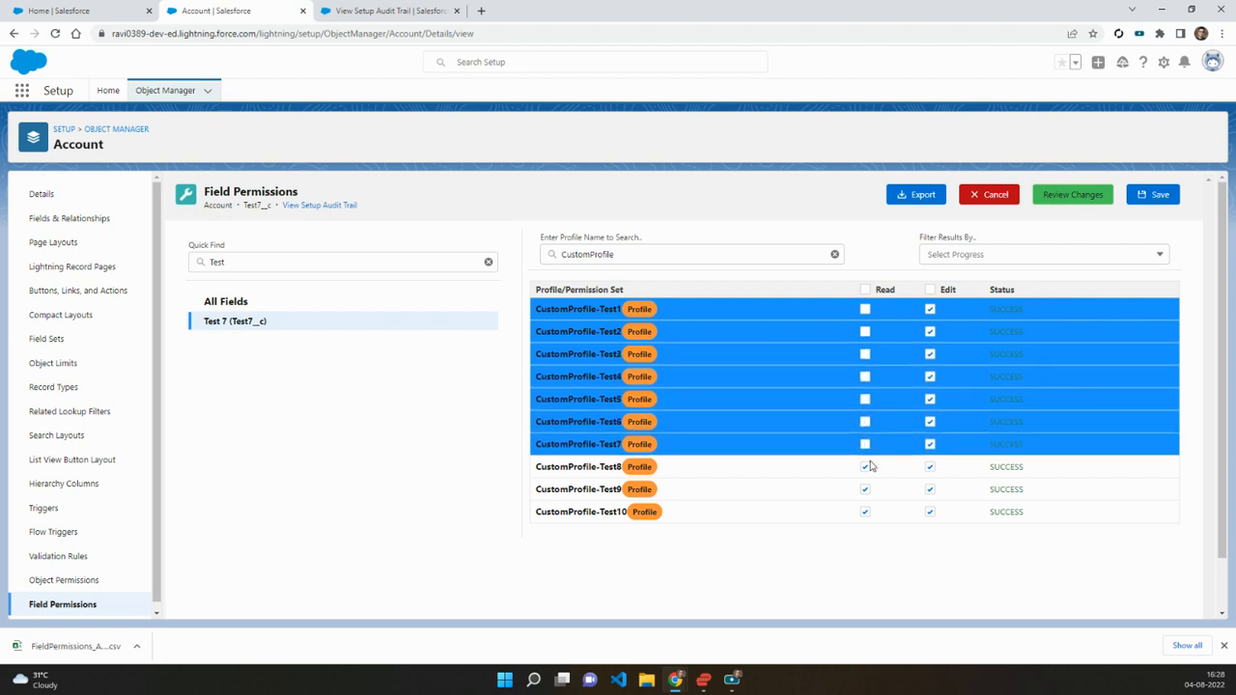
{"action": "left_click", "coordinate": [865, 466]}
{"action": "left_click", "coordinate": [865, 489]}
{"action": "left_click", "coordinate": [865, 511]}
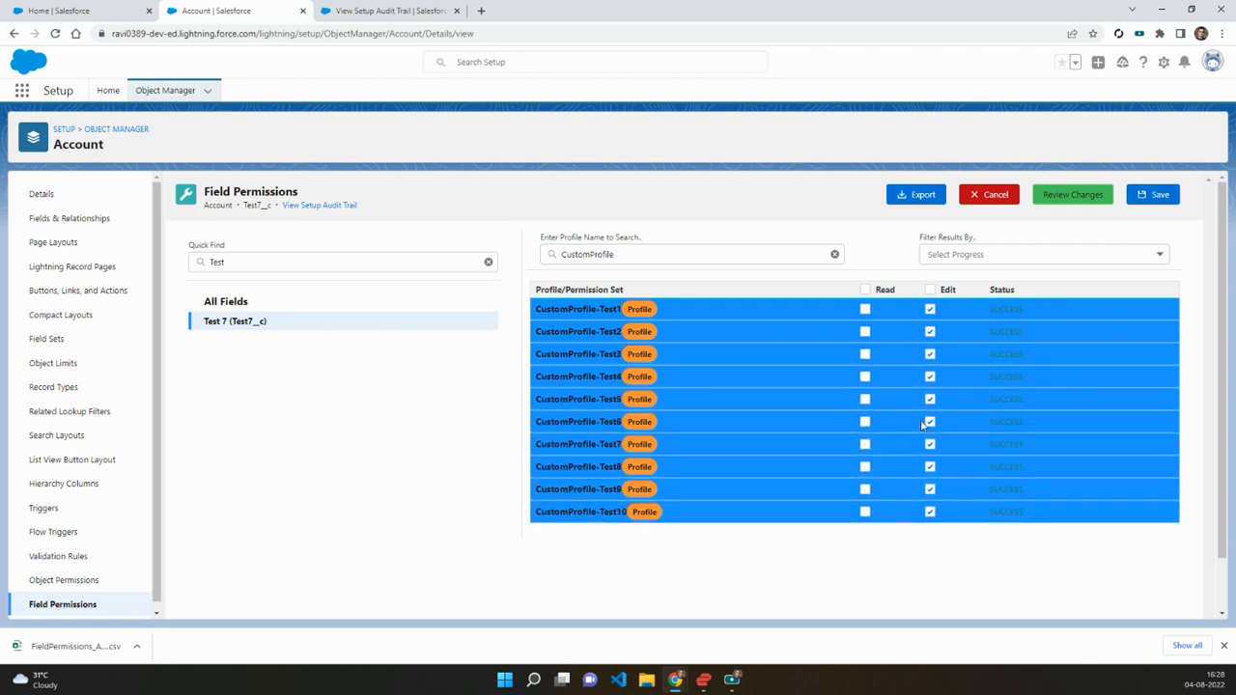
{"action": "left_click", "coordinate": [1157, 196]}
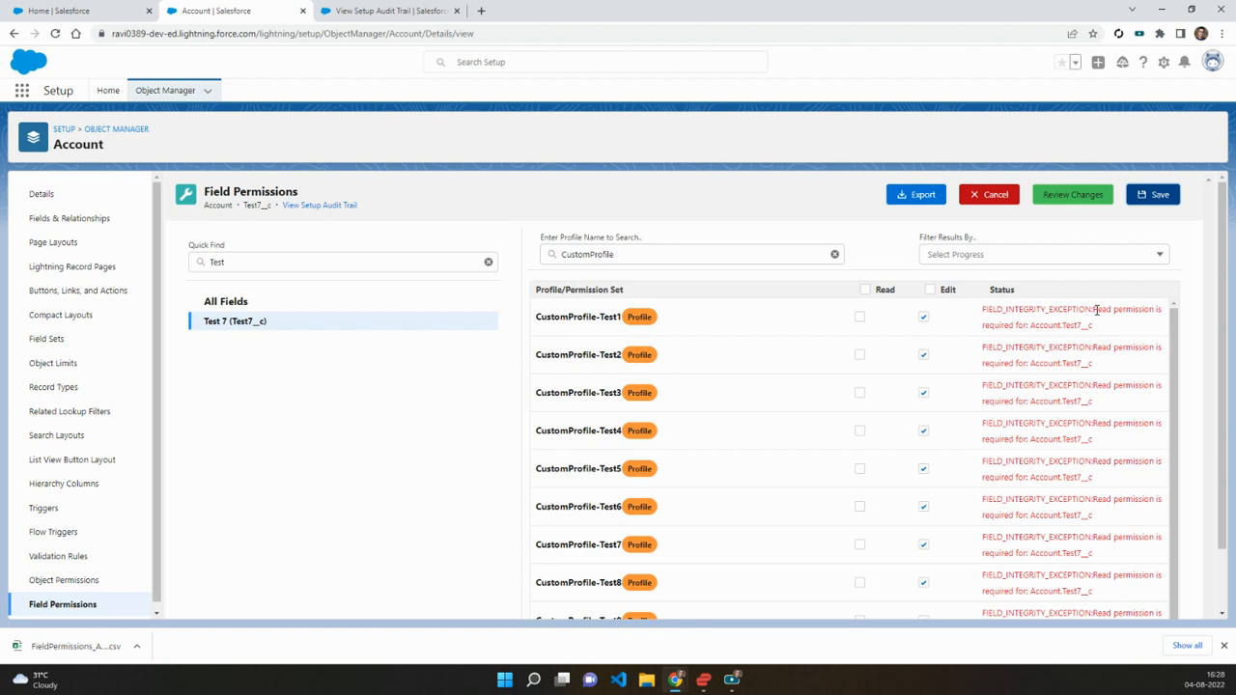
- Examine the save status messages for the CustomProfile profiles on the Test 7 field
{"action": "left_click_drag", "start_coordinate": [1097, 309], "coordinate": [1112, 312]}
{"action": "left_click_drag", "start_coordinate": [1032, 326], "coordinate": [1094, 328]}
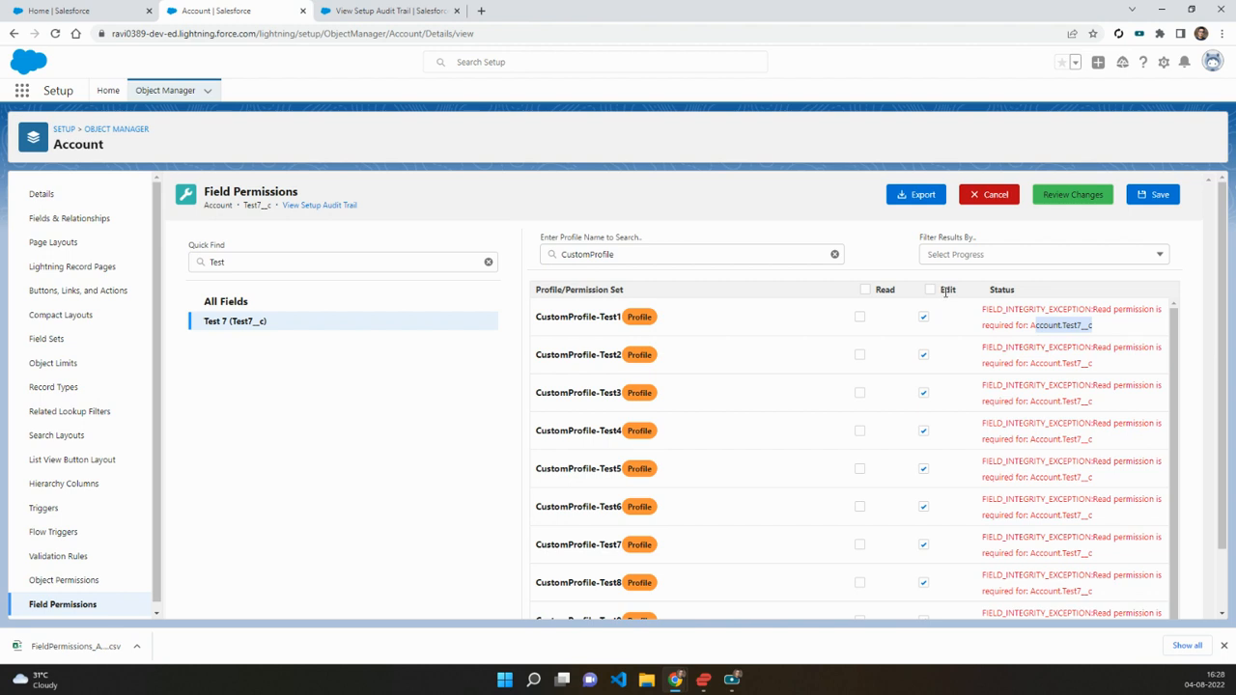
{"action": "left_click", "coordinate": [1078, 403]}
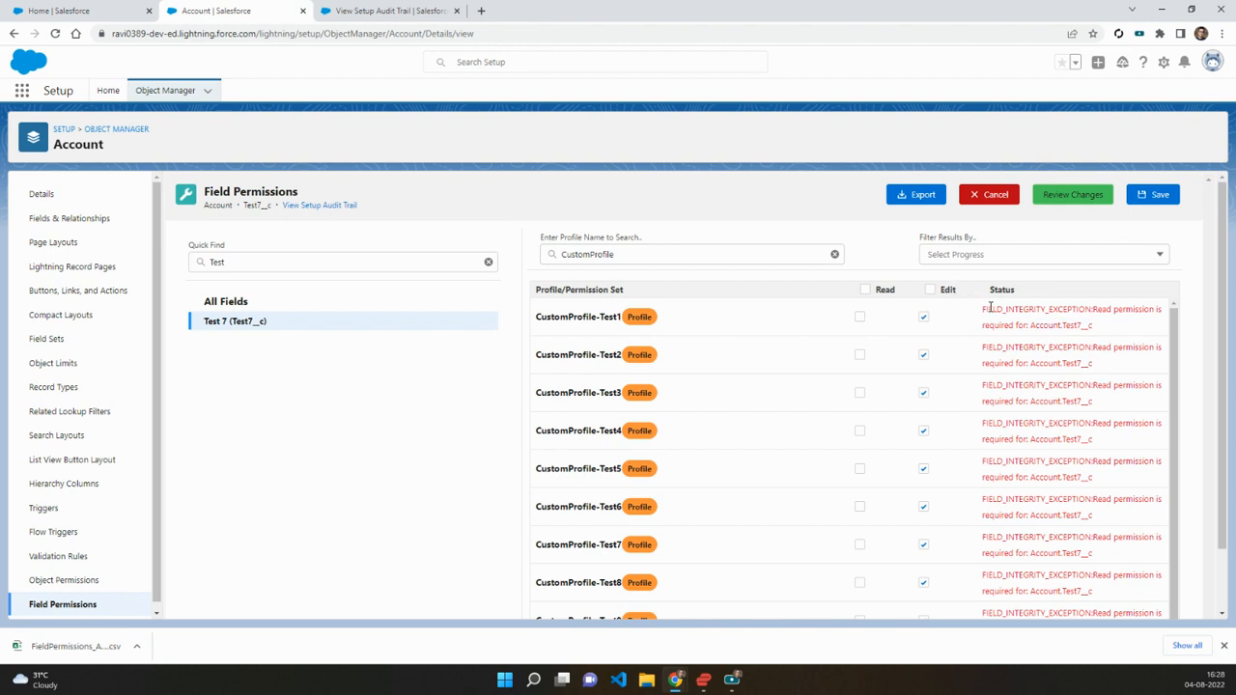
{"action": "left_click_drag", "start_coordinate": [984, 307], "coordinate": [1139, 618]}
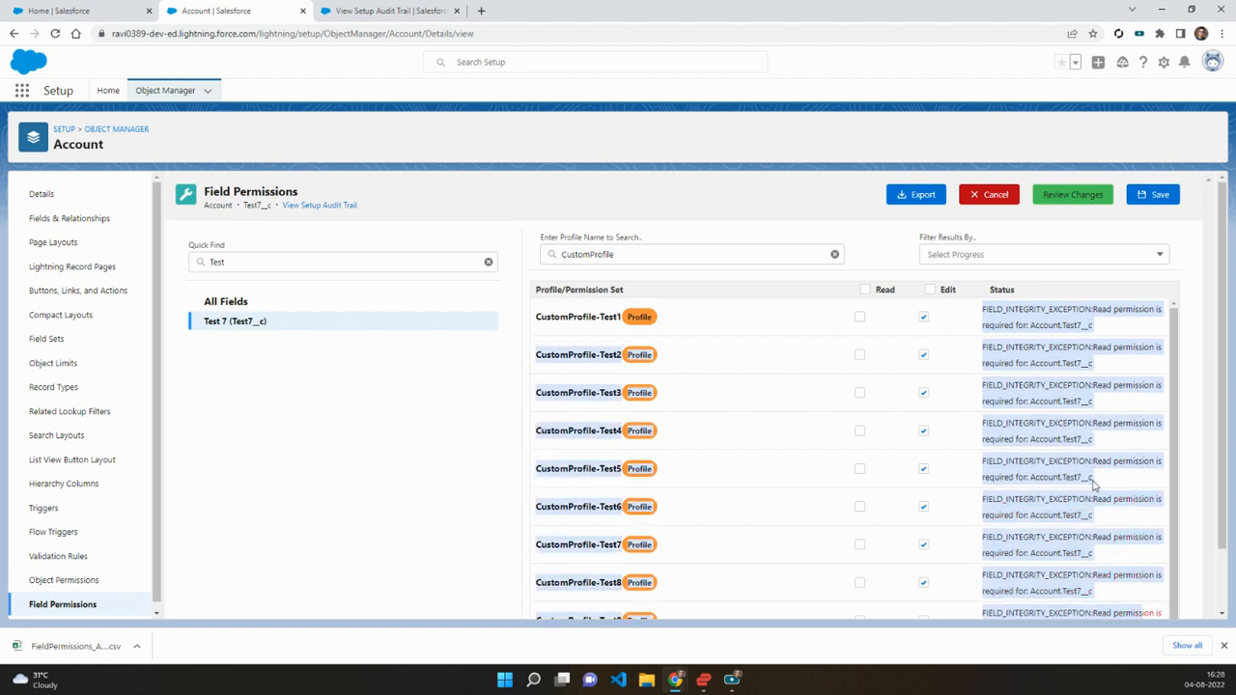
{"action": "left_click", "coordinate": [1094, 459]}
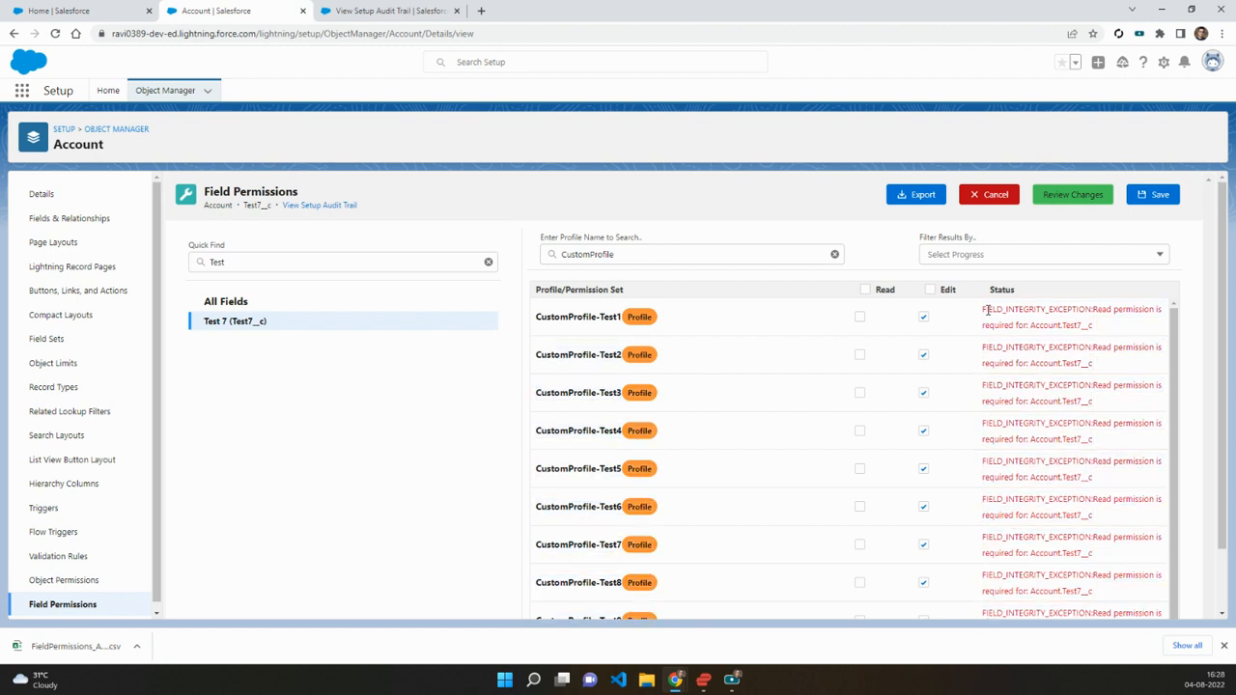
{"action": "mouse_move", "coordinate": [985, 309]}
{"action": "left_mouse_down"}
{"action": "mouse_move", "coordinate": [1111, 336]}
{"action": "mouse_move", "coordinate": [987, 306]}
{"action": "left_mouse_up"}
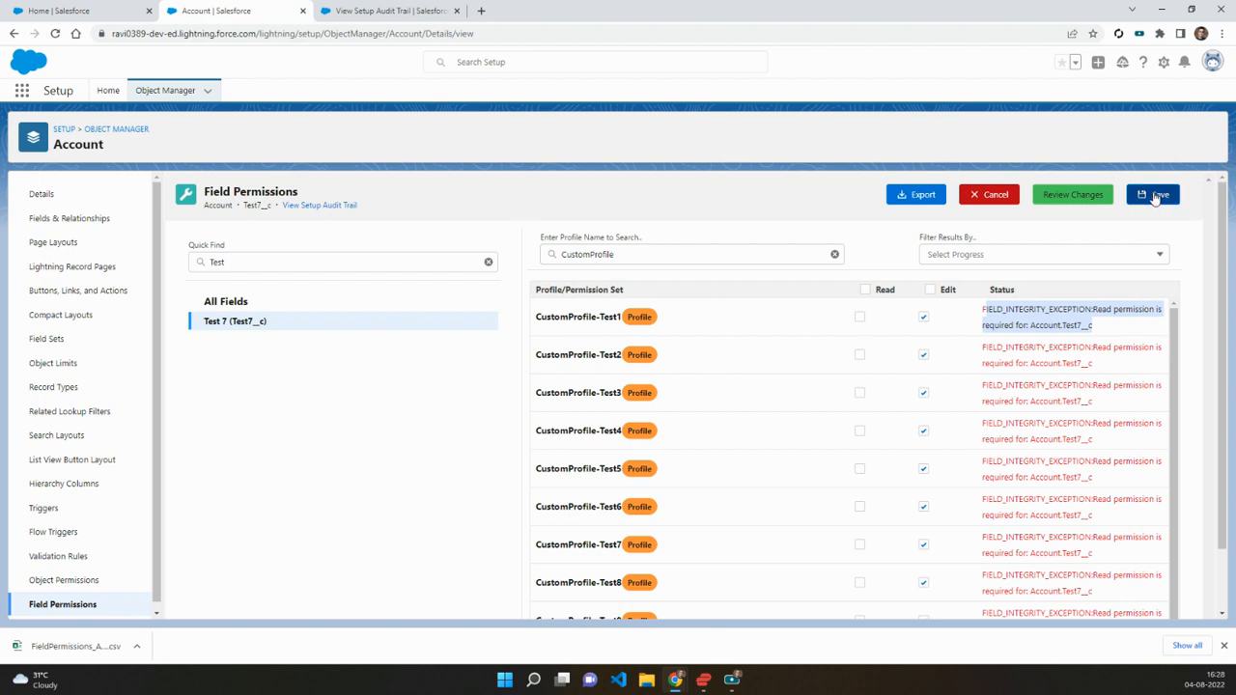
- Grant Read on the Test 7 field to all the CustomProfile profiles at once and save
{"action": "left_click", "coordinate": [864, 290]}
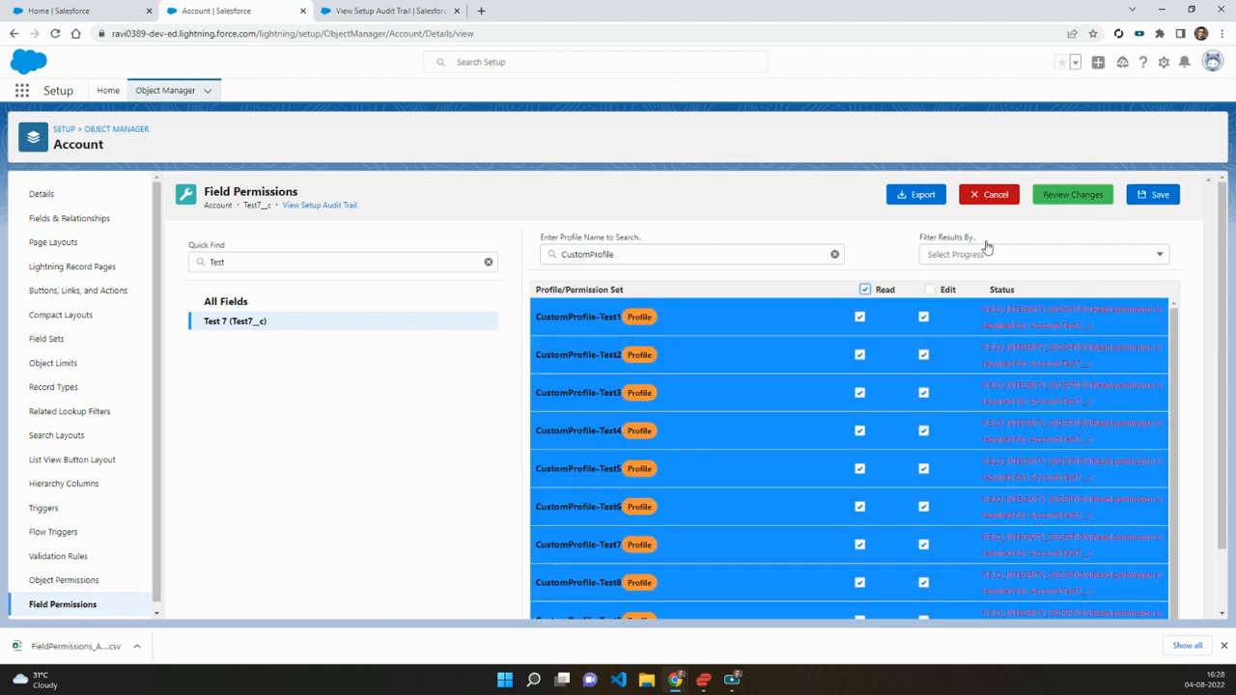
{"action": "left_click", "coordinate": [1147, 196]}
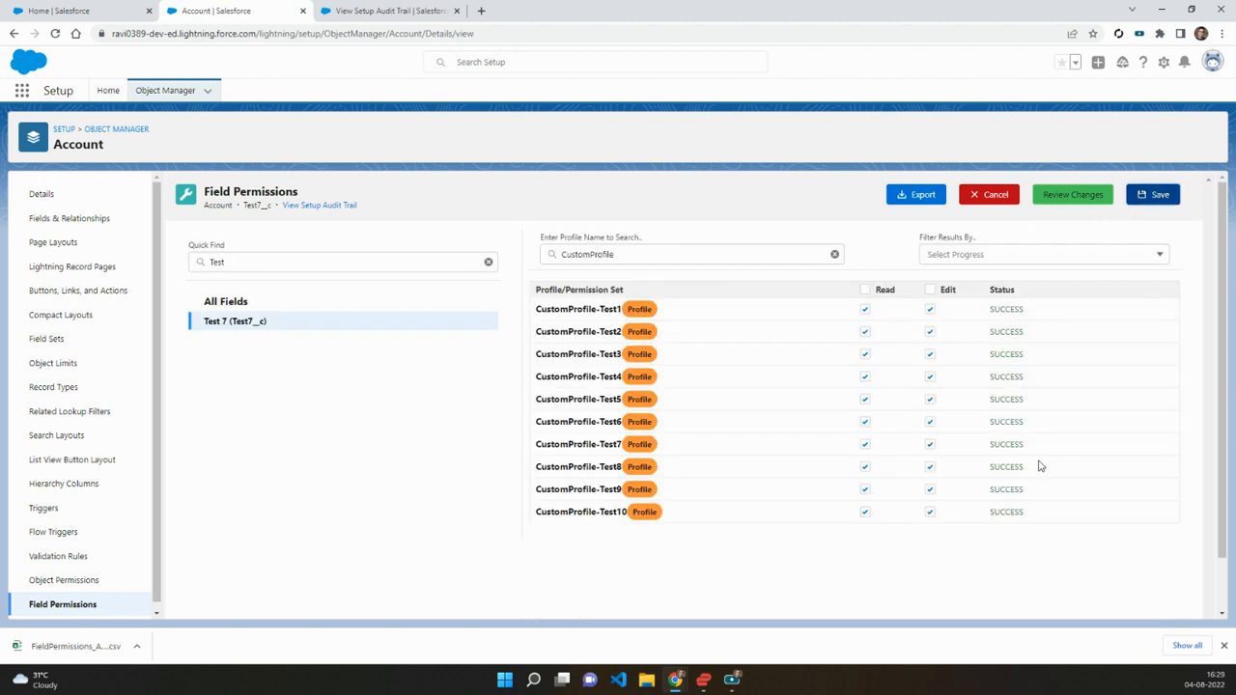